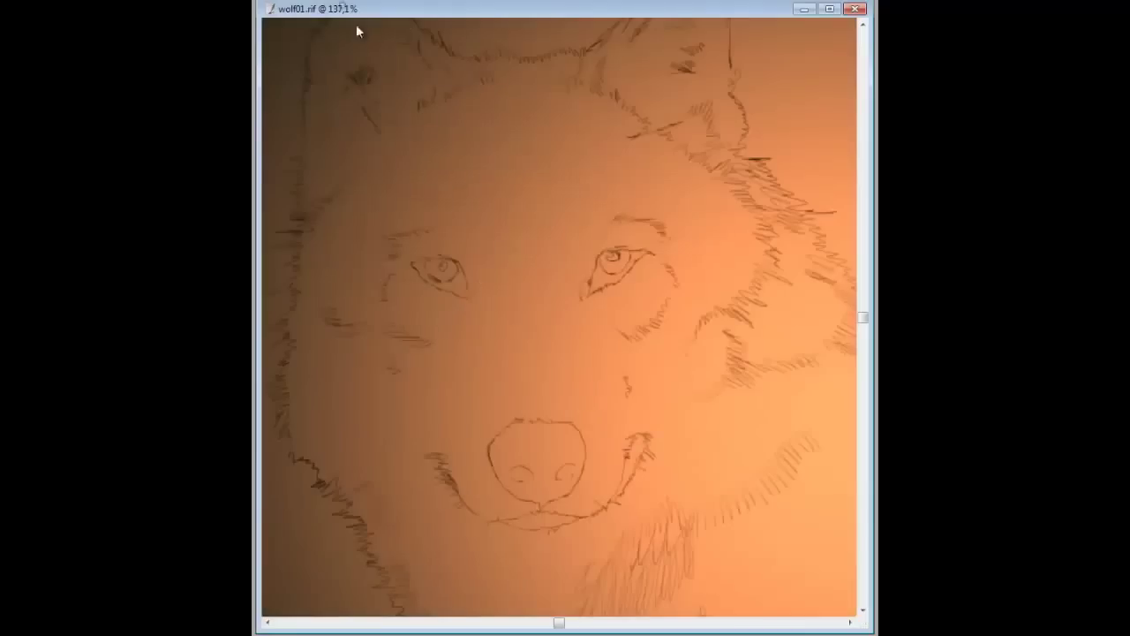
Darken the wolf's eye and mouth line, then paint dark fur over the head, neck and ears.
mouse_move(411, 263)
mouse_down()
mouse_move(459, 270)
mouse_move(459, 287)
mouse_up()
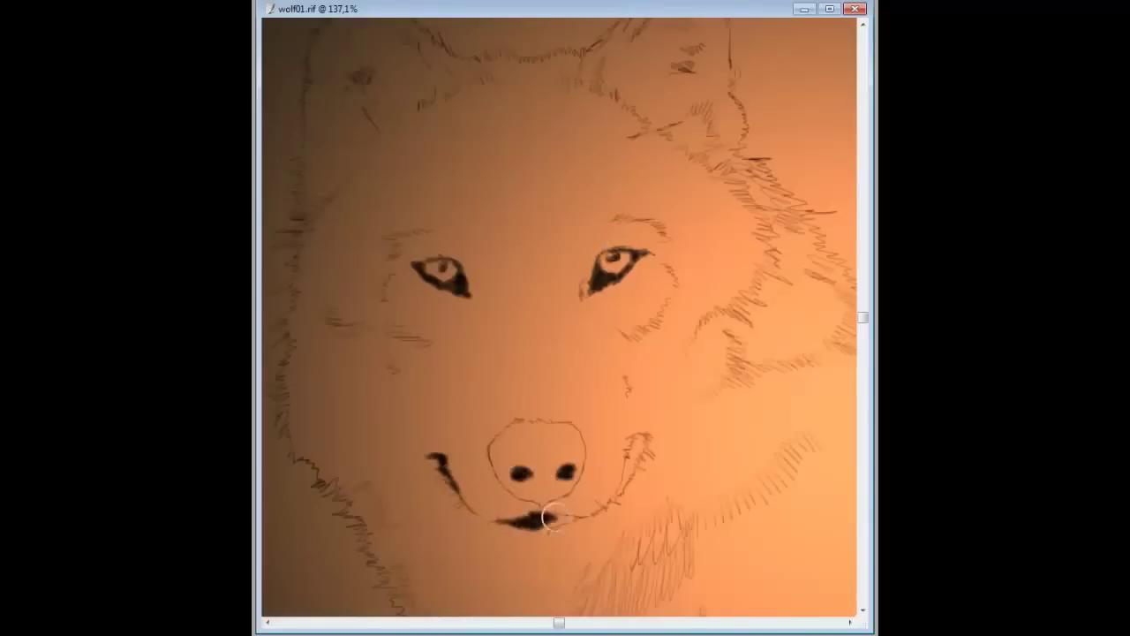
drag(631, 458, 633, 477)
key(ctrl+minus)
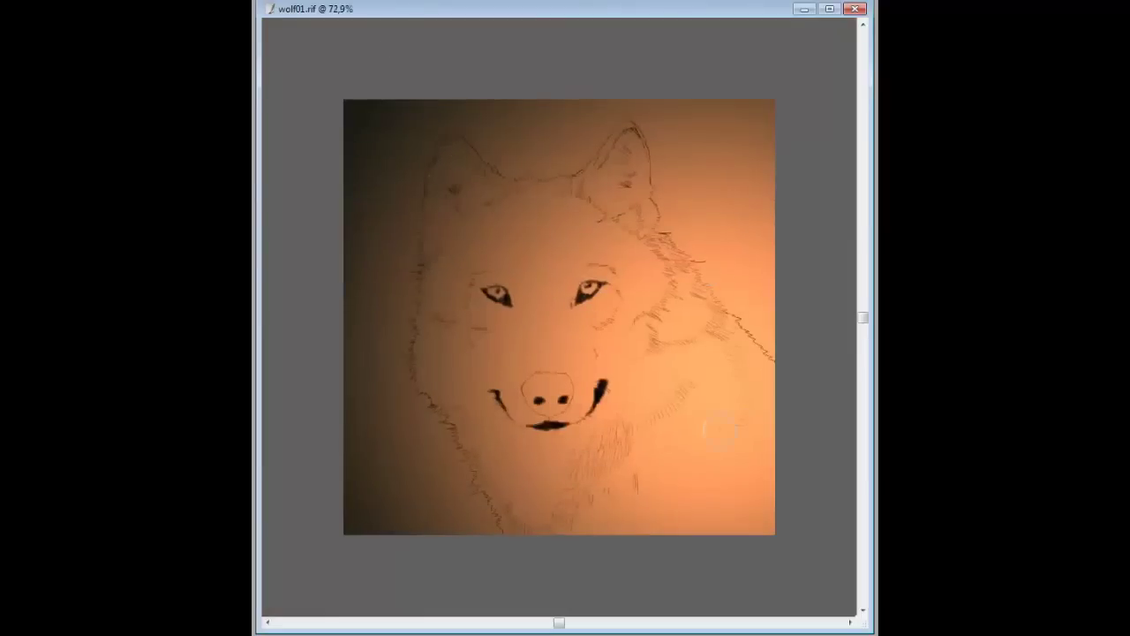
mouse_move(719, 430)
mouse_down()
mouse_move(695, 321)
mouse_move(543, 456)
mouse_move(477, 212)
mouse_move(519, 198)
mouse_move(588, 312)
mouse_move(626, 331)
mouse_move(437, 242)
mouse_move(671, 292)
mouse_up()
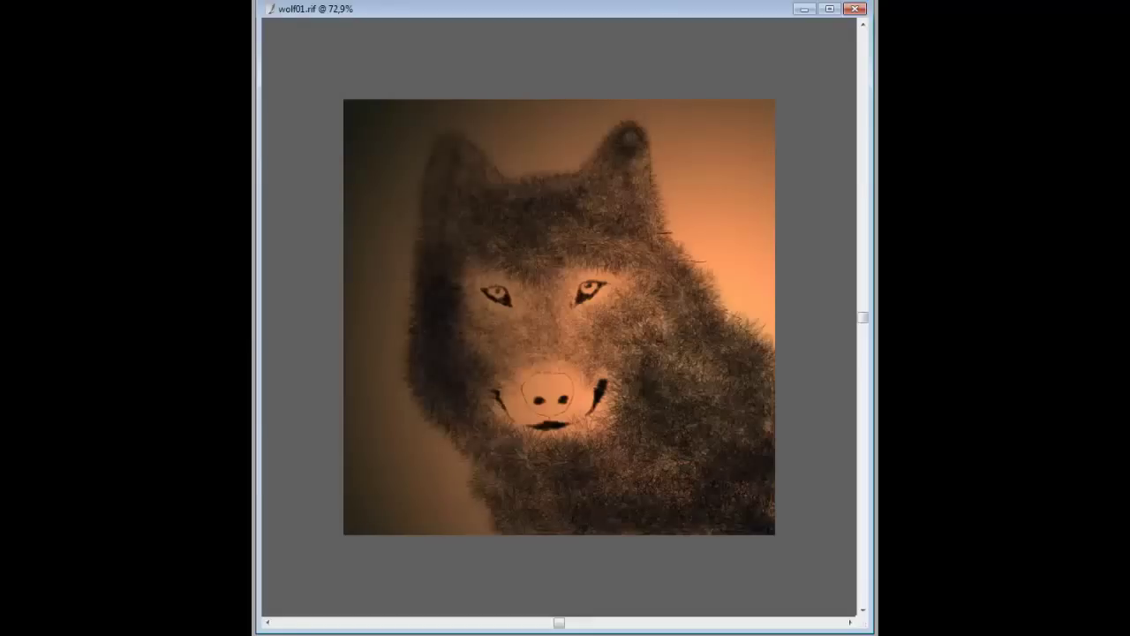
Stroke light grey hairs down the right side of the wolf's neck.
mouse_move(720, 332)
mouse_down()
mouse_move(742, 371)
mouse_move(750, 433)
mouse_move(760, 397)
mouse_up()
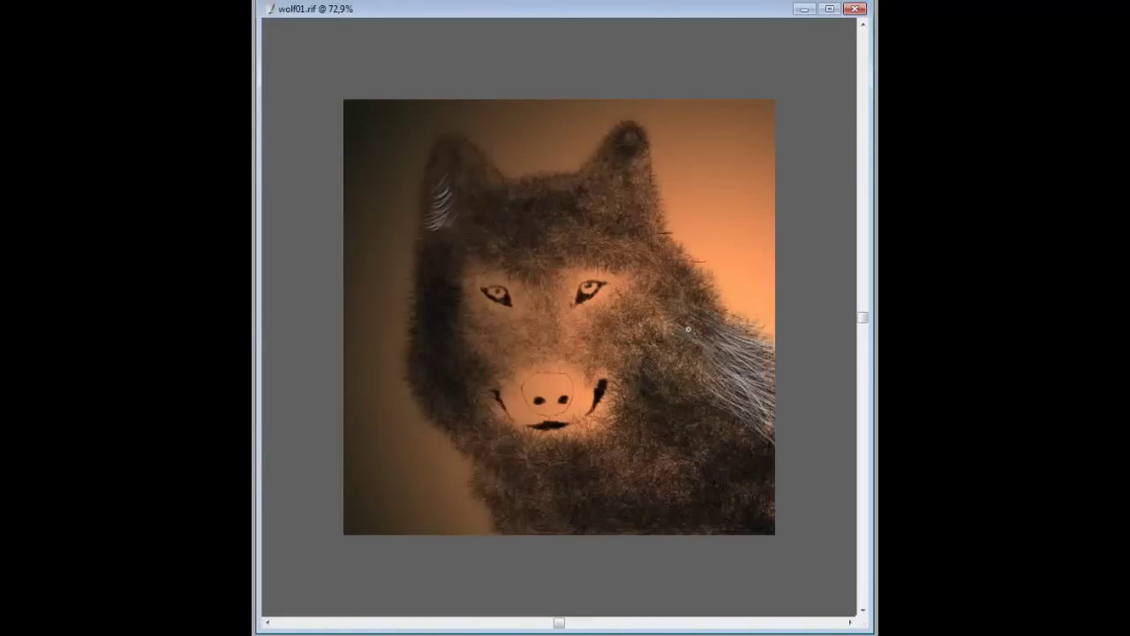
mouse_move(688, 330)
mouse_down()
mouse_move(751, 424)
mouse_move(636, 521)
mouse_move(733, 494)
mouse_up()
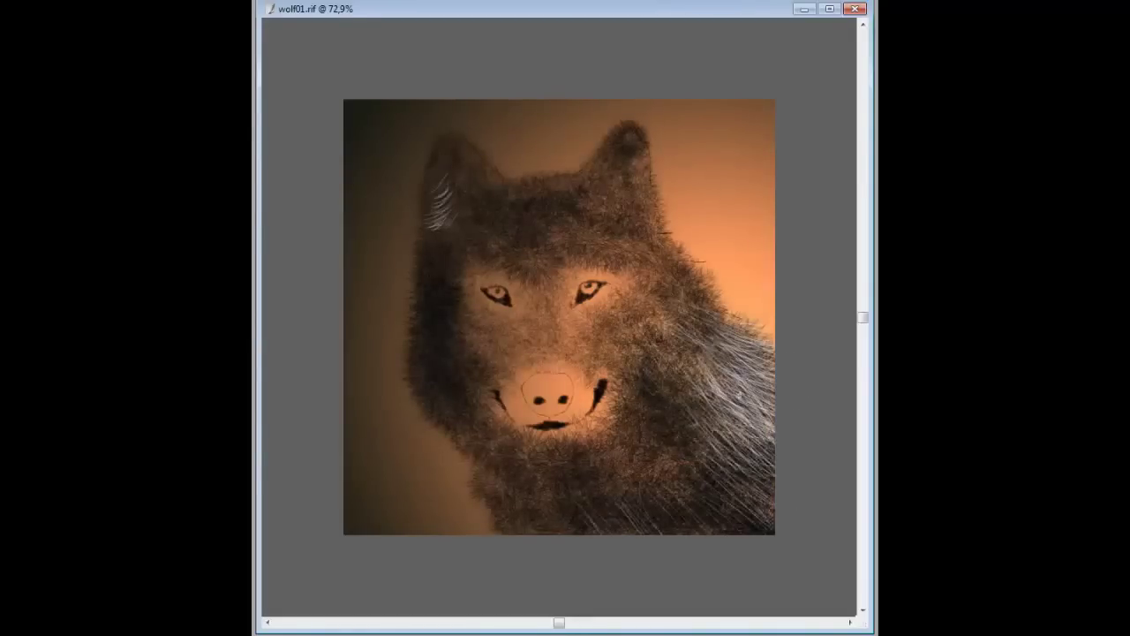
drag(733, 415, 759, 477)
drag(693, 311, 742, 331)
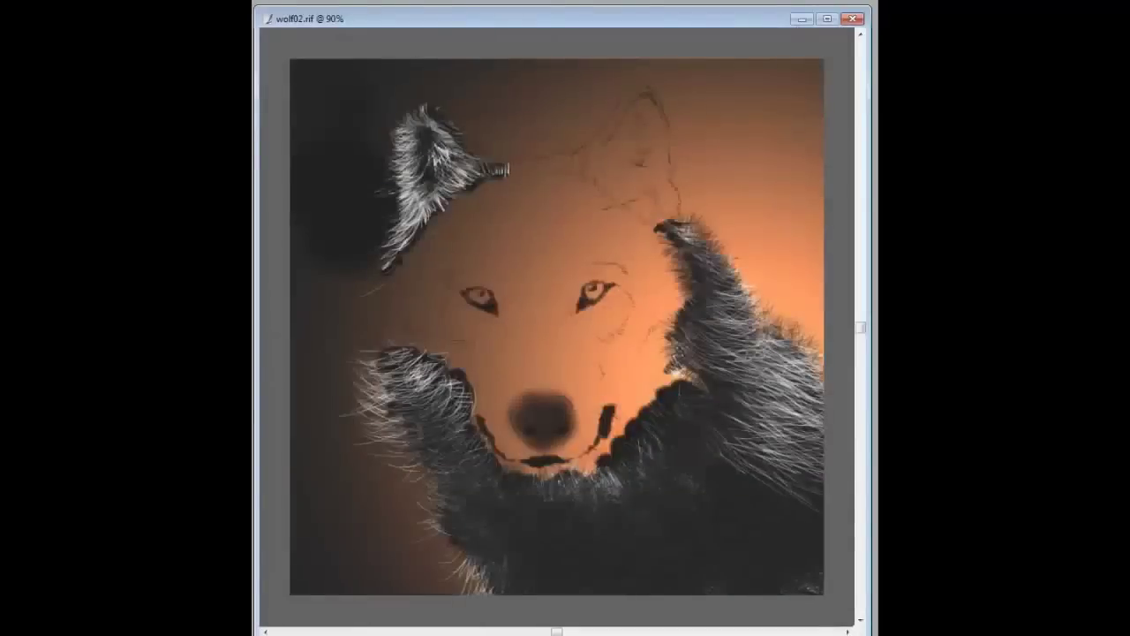
Paint the face dark, lasso and cover the orange muzzle patches, then add light chin fur.
mouse_move(438, 406)
mouse_down()
mouse_move(660, 152)
mouse_move(654, 255)
mouse_move(619, 297)
mouse_move(512, 371)
mouse_up()
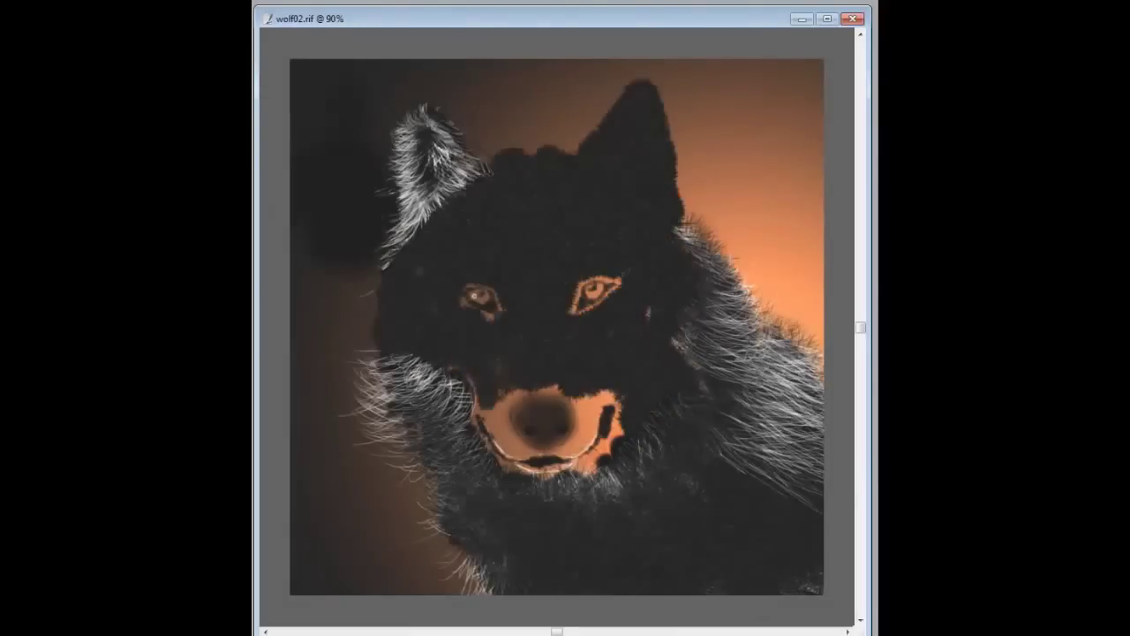
drag(607, 367, 464, 308)
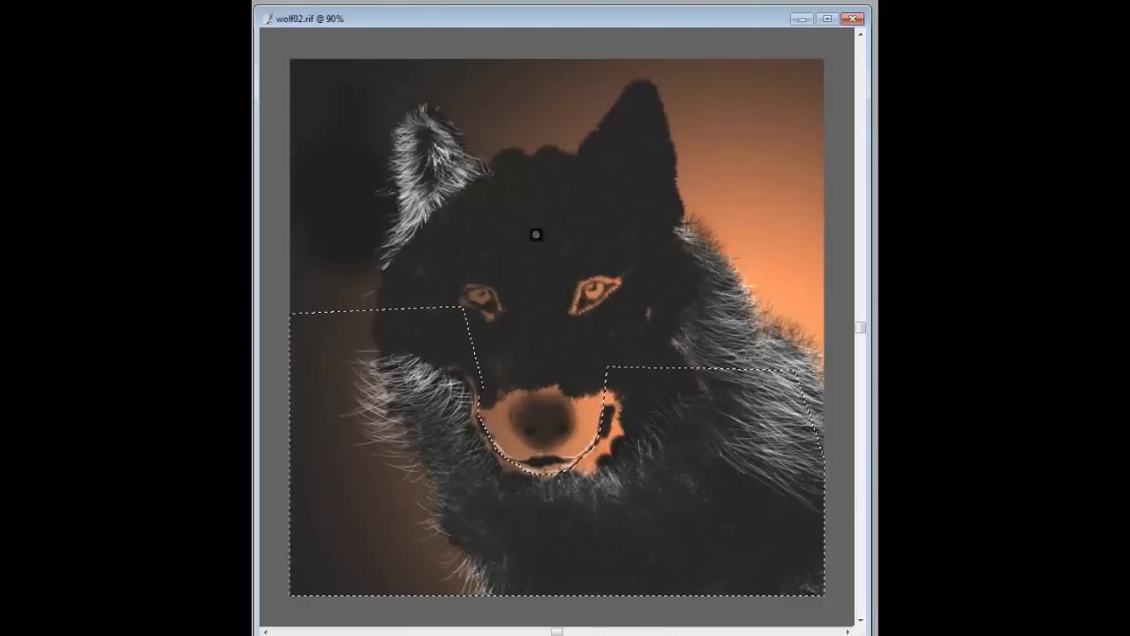
drag(509, 426, 609, 437)
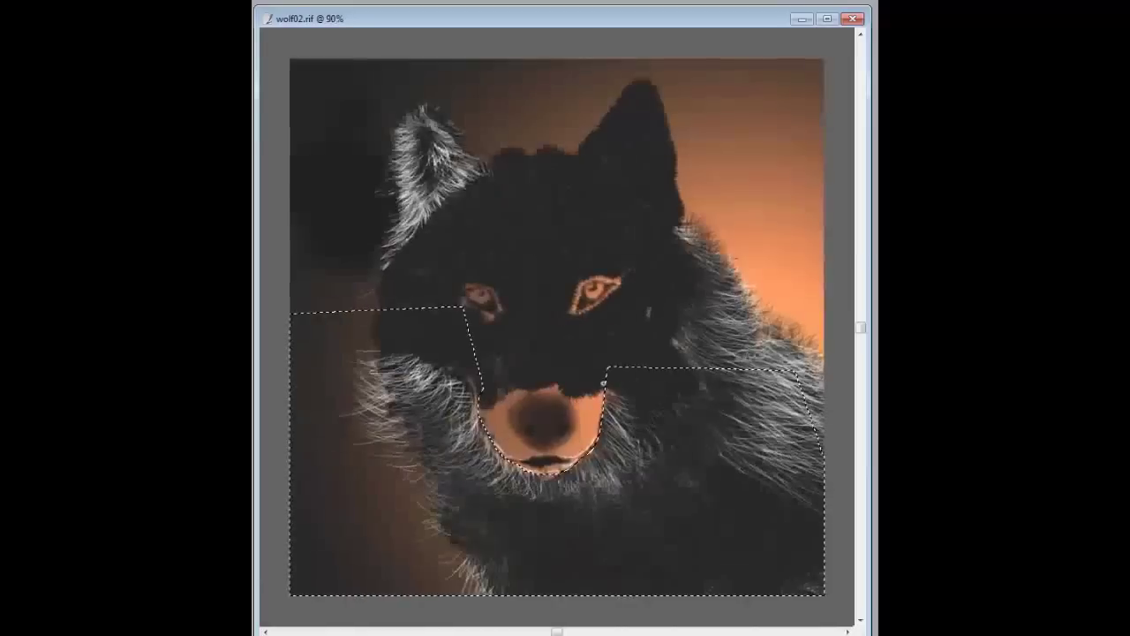
drag(618, 402, 618, 464)
drag(482, 415, 583, 486)
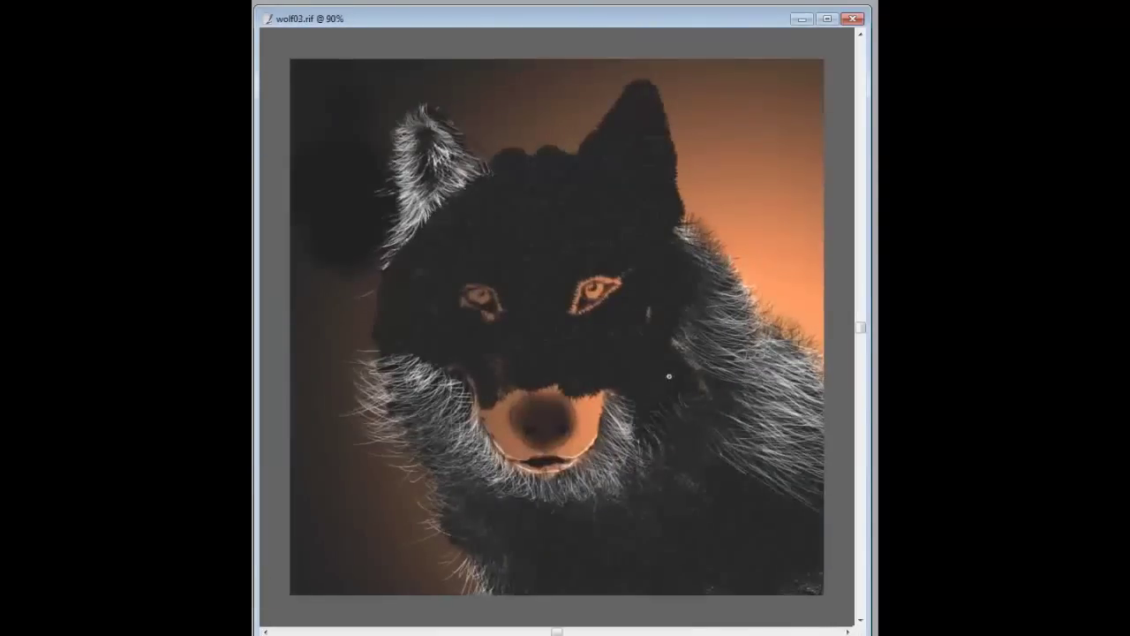
Stroke light fur over the dark fur on the wolf's lower-right neck.
mouse_move(689, 438)
mouse_down()
mouse_move(777, 516)
mouse_move(813, 513)
mouse_up()
drag(698, 406, 810, 541)
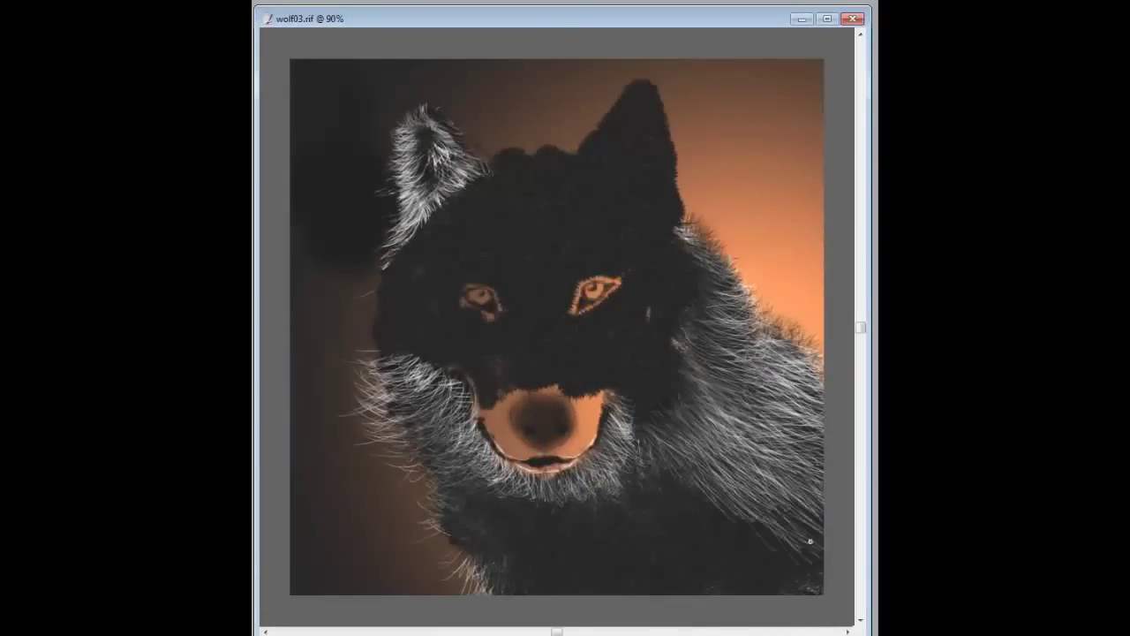
drag(658, 576, 821, 583)
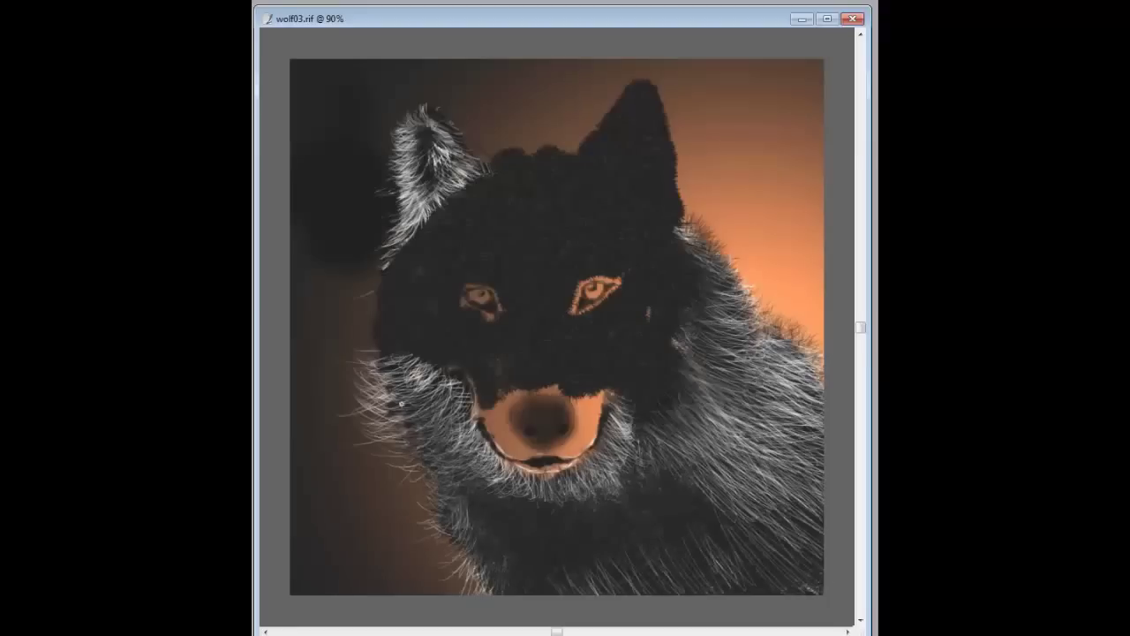
scroll(528, 478, down, 1)
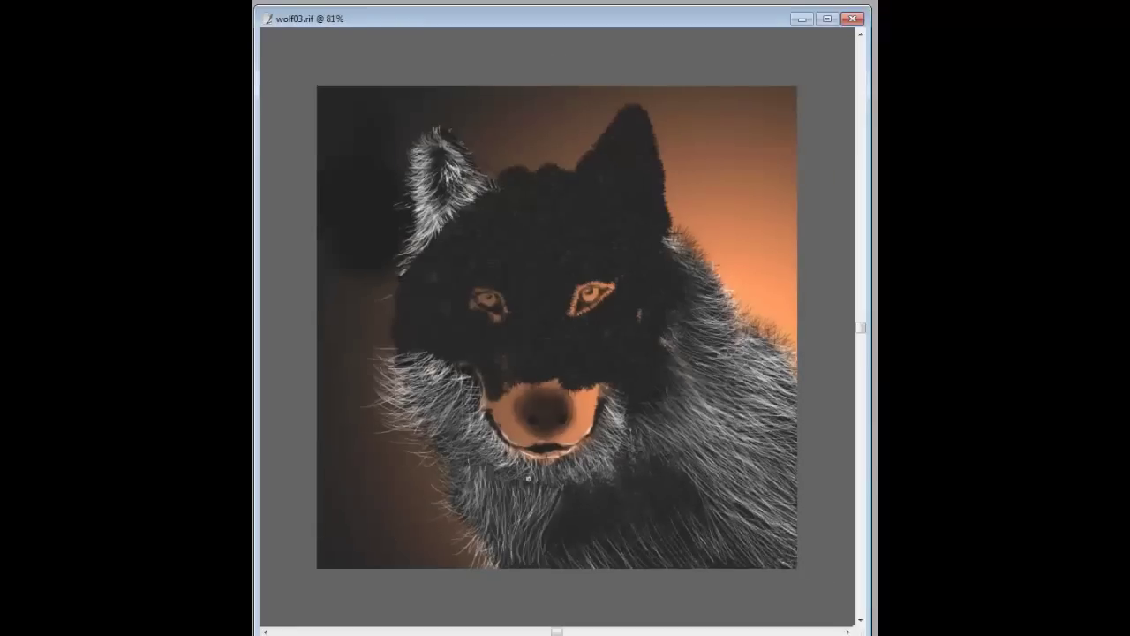
drag(691, 426, 733, 539)
drag(654, 477, 706, 561)
mouse_move(778, 495)
mouse_down()
mouse_move(646, 484)
mouse_move(636, 566)
mouse_up()
Add light fur strokes to the chest below the muzzle.
drag(583, 484, 543, 566)
drag(672, 468, 627, 547)
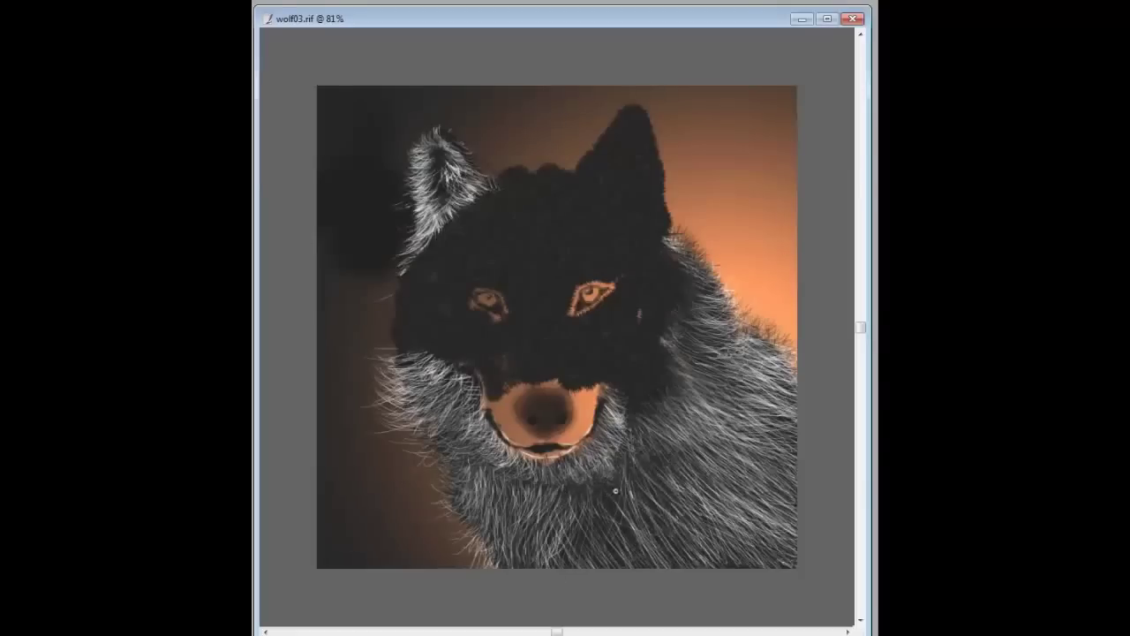
drag(645, 485, 601, 530)
scroll(519, 487, down, 1)
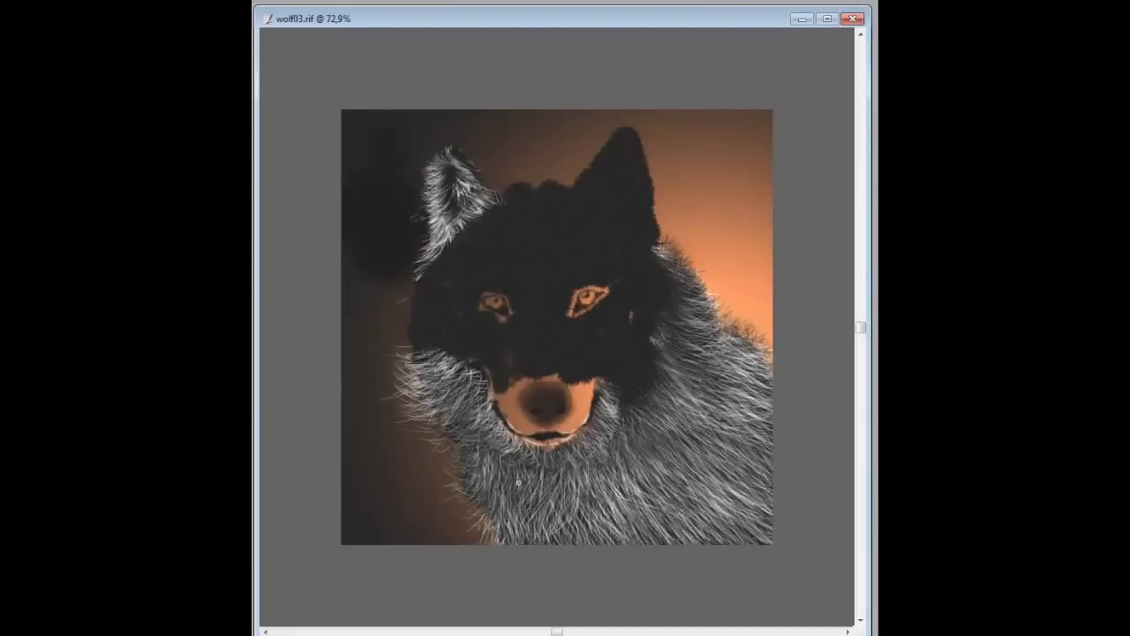
scroll(517, 477, down, 2)
scroll(464, 220, up, 2)
scroll(466, 277, up, 3)
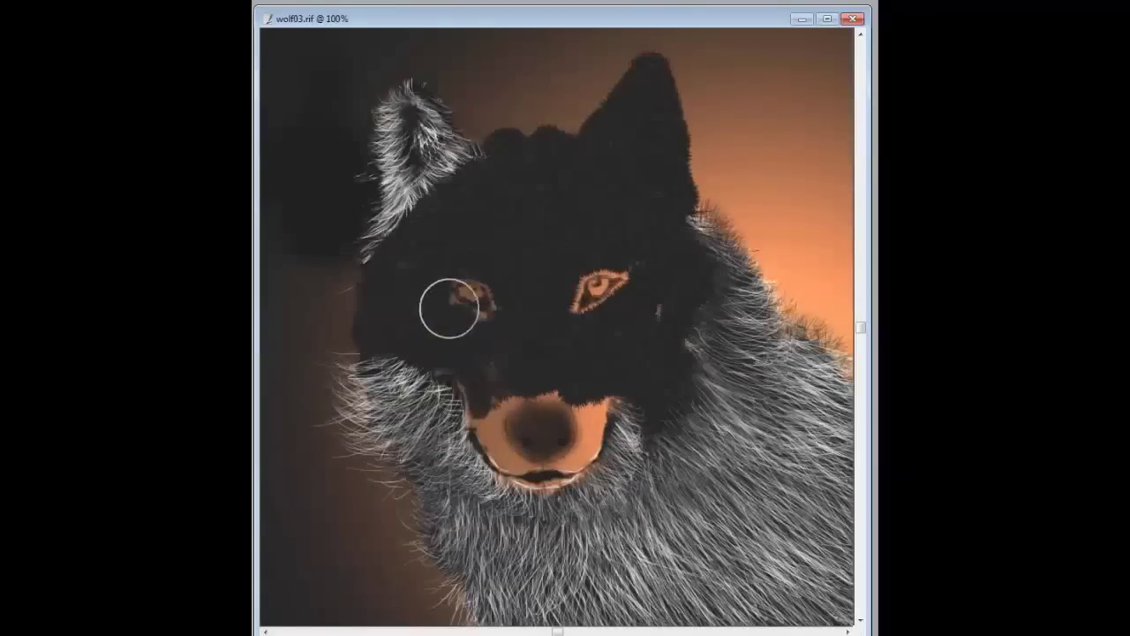
Lighten the fur around both eyes, the muzzle bridge and the cheek.
mouse_move(455, 389)
mouse_down()
mouse_move(466, 416)
mouse_move(517, 433)
mouse_up()
drag(479, 283, 494, 305)
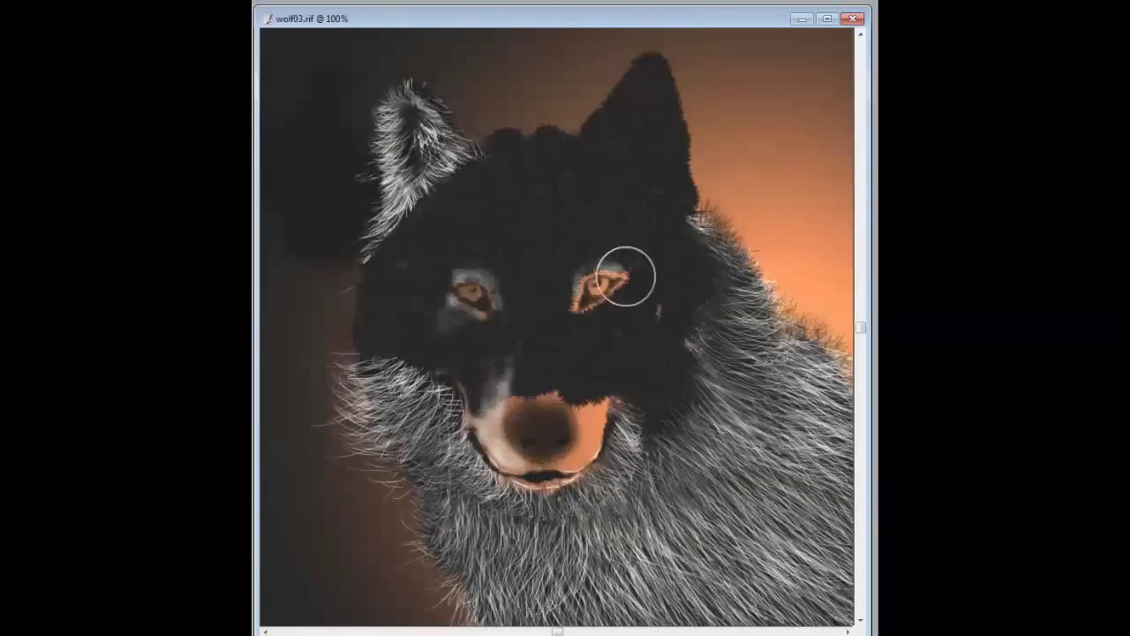
mouse_move(626, 277)
mouse_down()
mouse_move(560, 333)
mouse_move(497, 430)
mouse_up()
drag(415, 388, 427, 412)
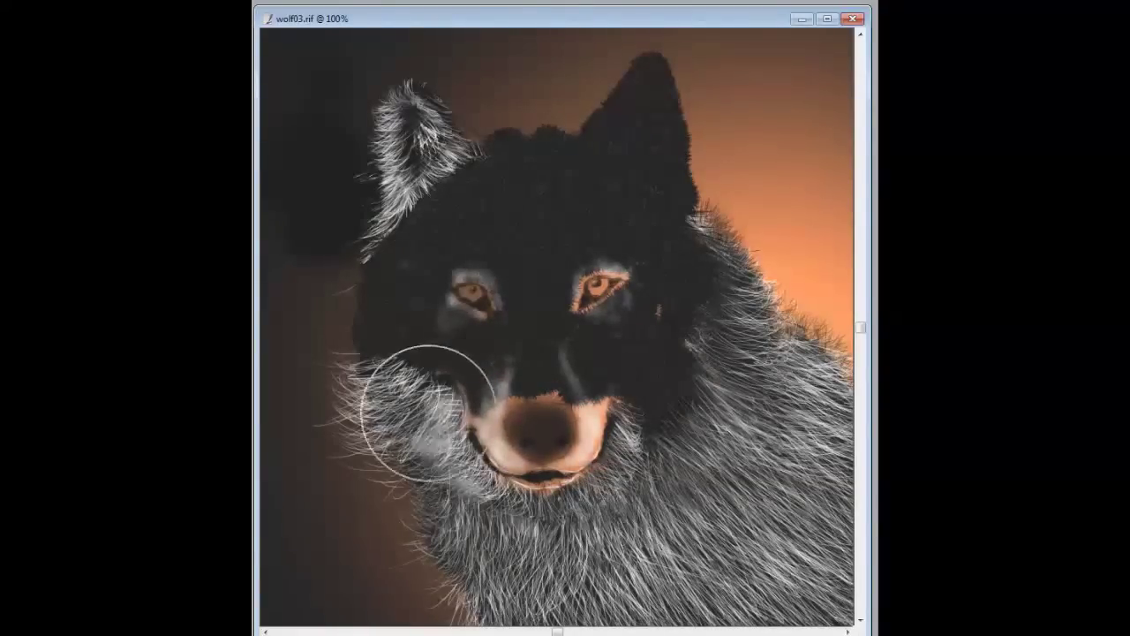
Add fine white hairs across the forehead between the eyes.
scroll(757, 505, down, 1)
scroll(680, 365, down, 2)
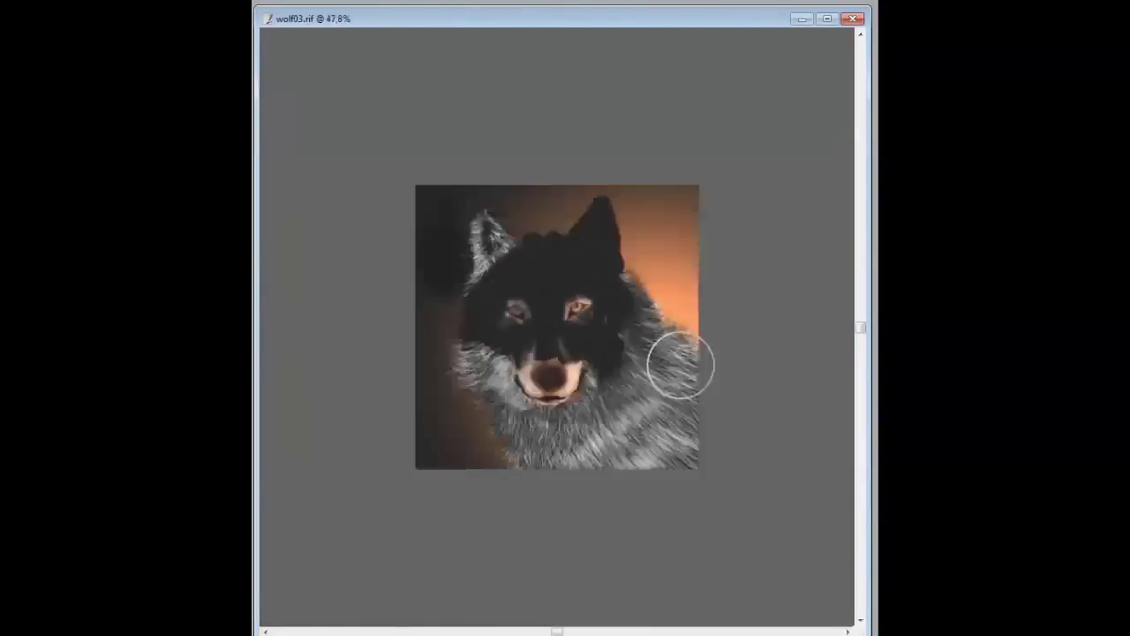
scroll(680, 365, up, 2)
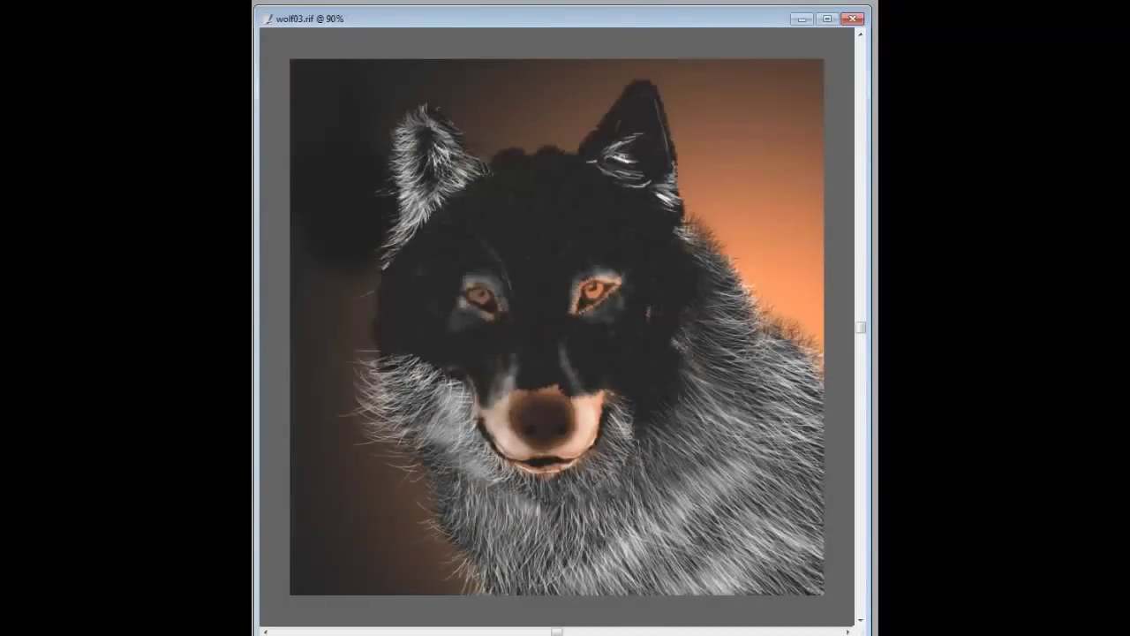
scroll(627, 297, up, 1)
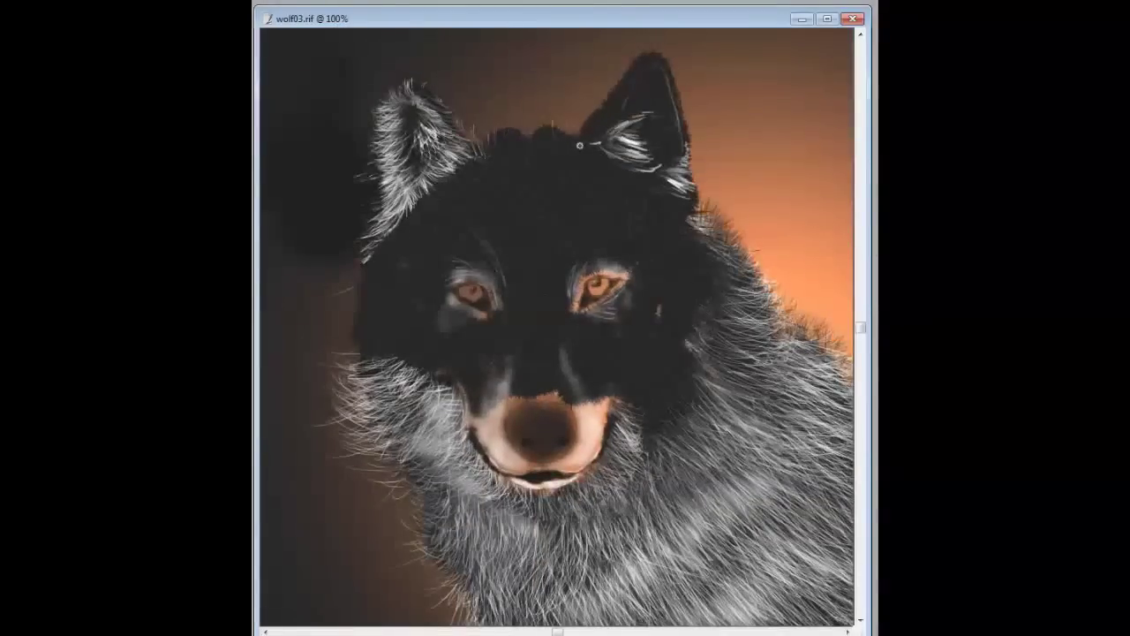
drag(574, 266, 442, 227)
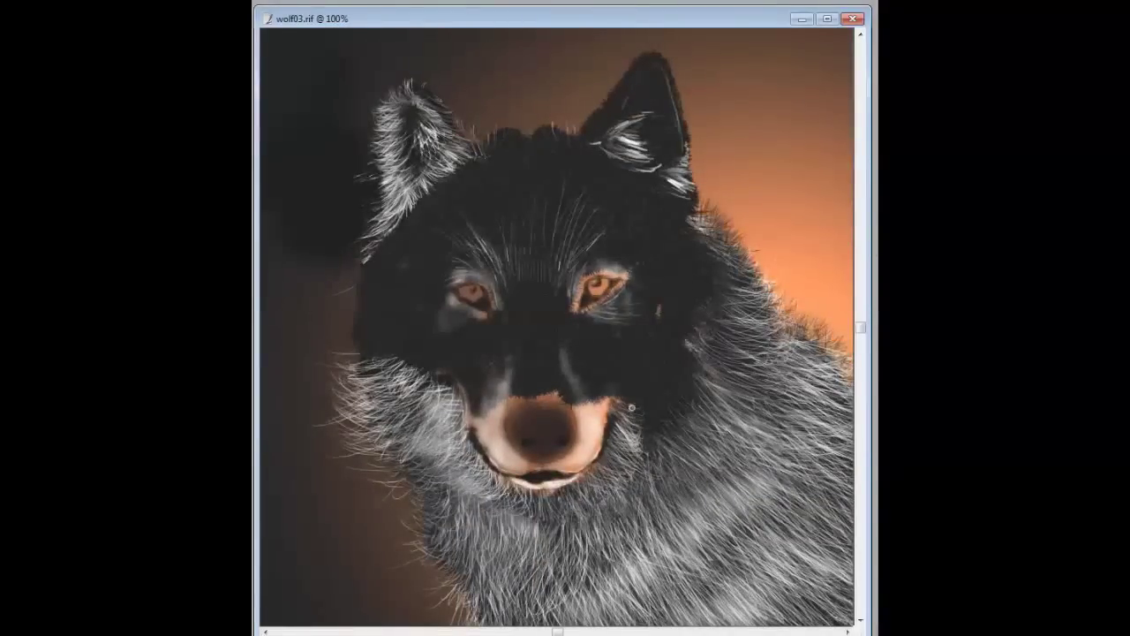
scroll(649, 91, up, 1)
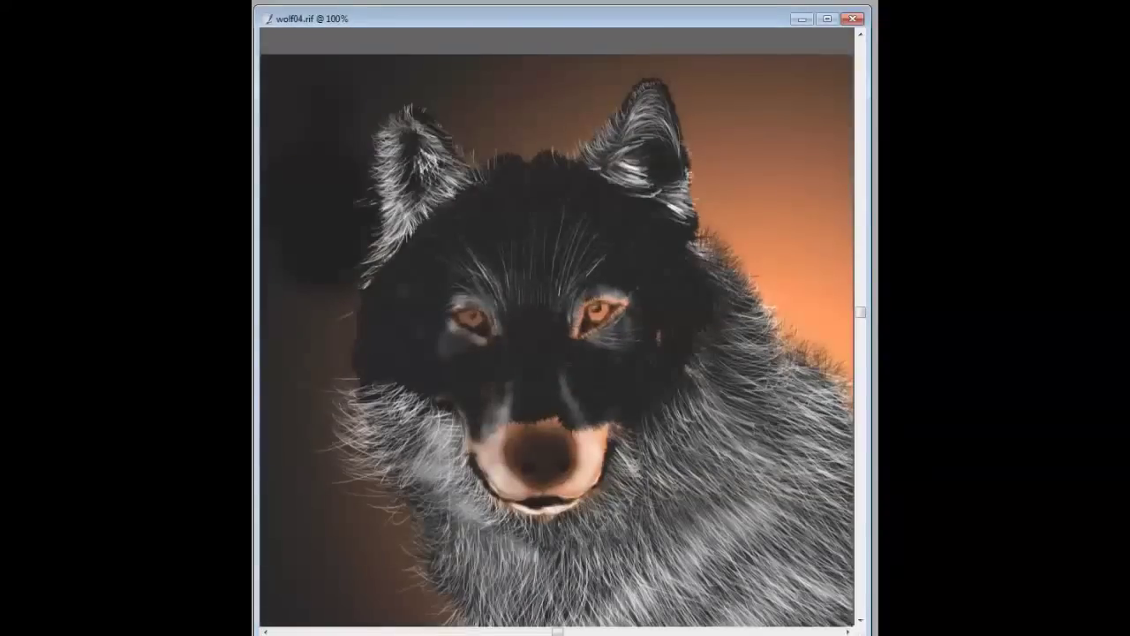
Paint white fur strokes inside the wolf's right ear.
drag(669, 167, 614, 146)
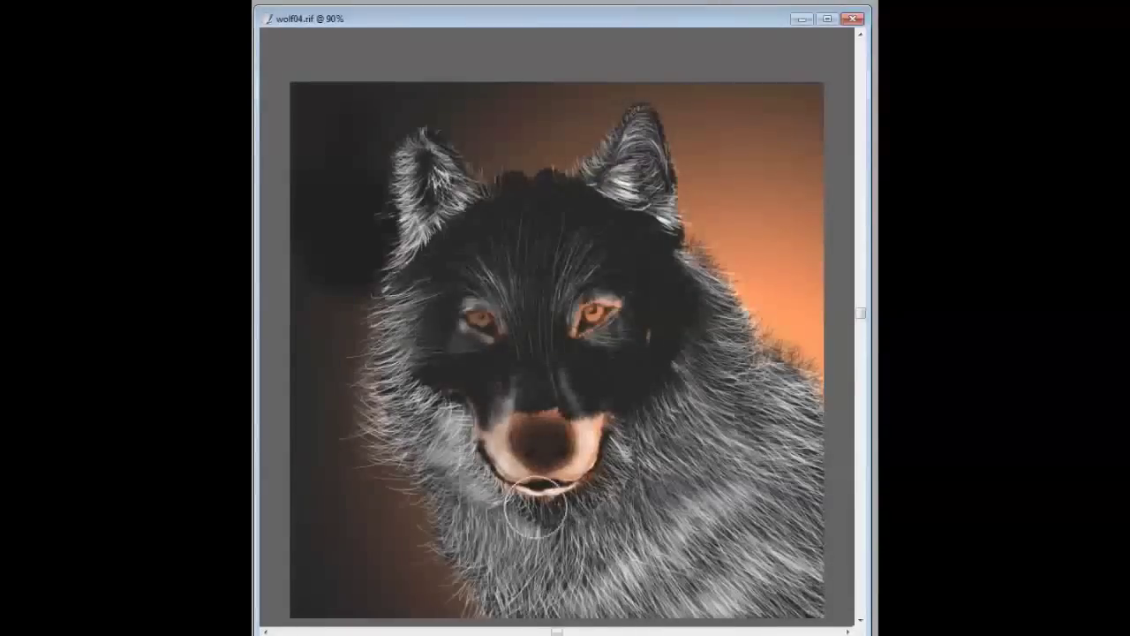
scroll(765, 538, down, 1)
Zoom in and out around the wolf's eyes and muzzle bridge to check the grey fur.
scroll(707, 376, down, 1)
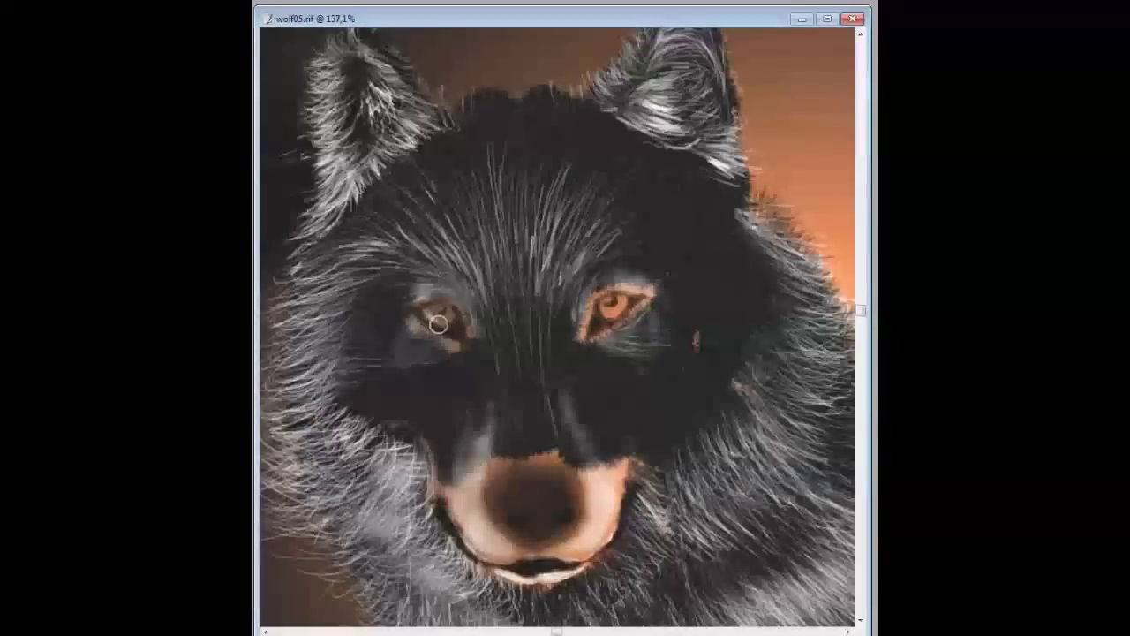
scroll(603, 304, down, 5)
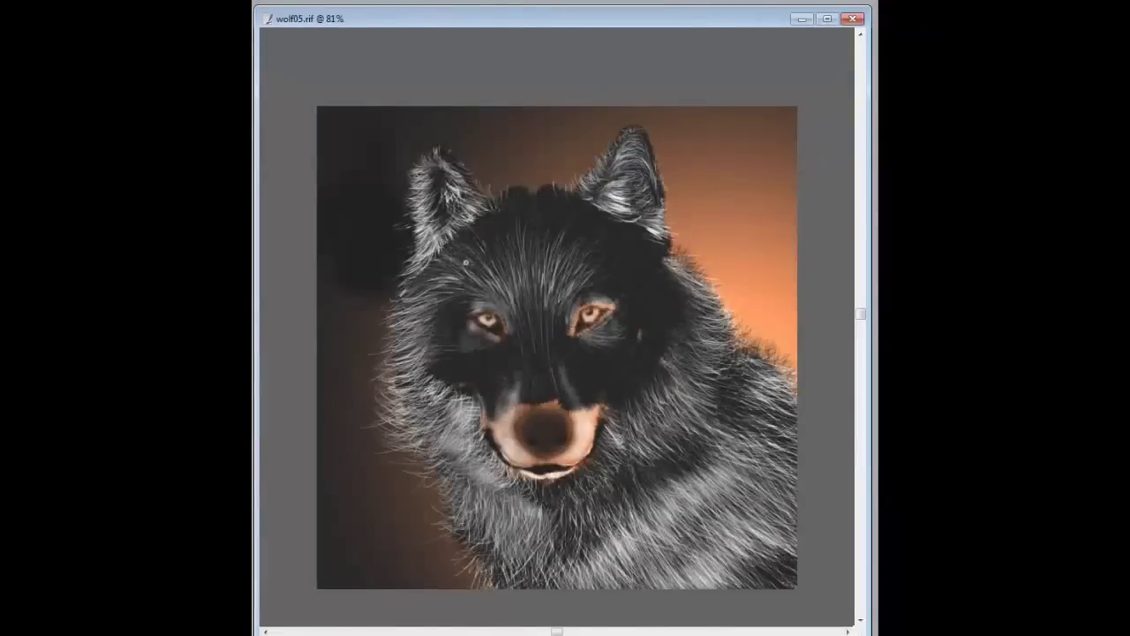
scroll(471, 330, down, 1)
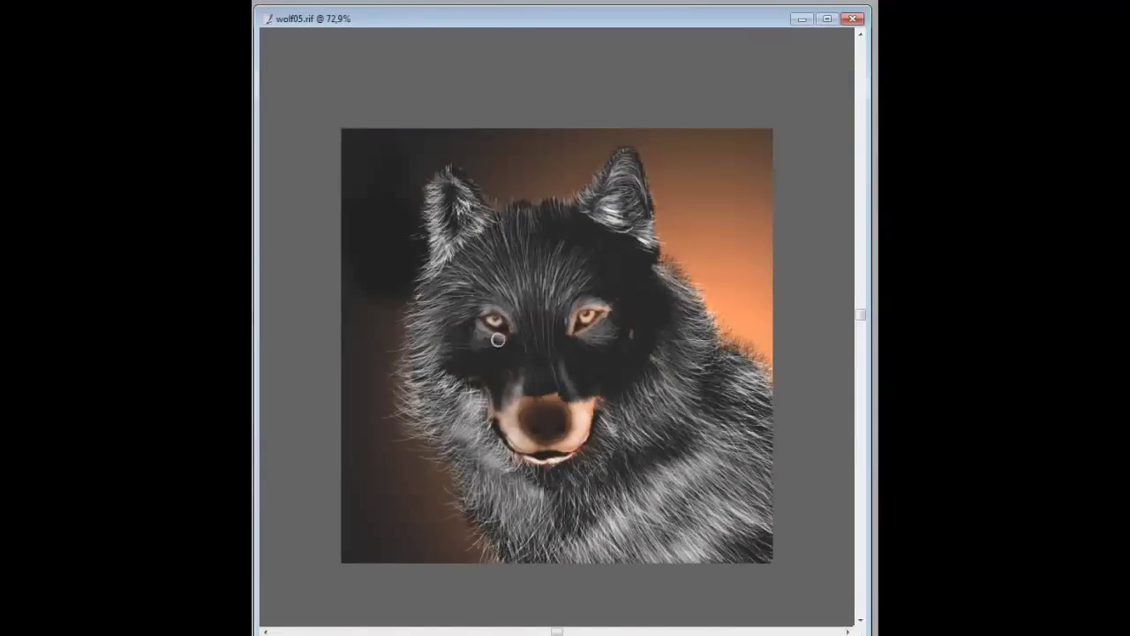
scroll(596, 363, down, 1)
scroll(478, 337, up, 2)
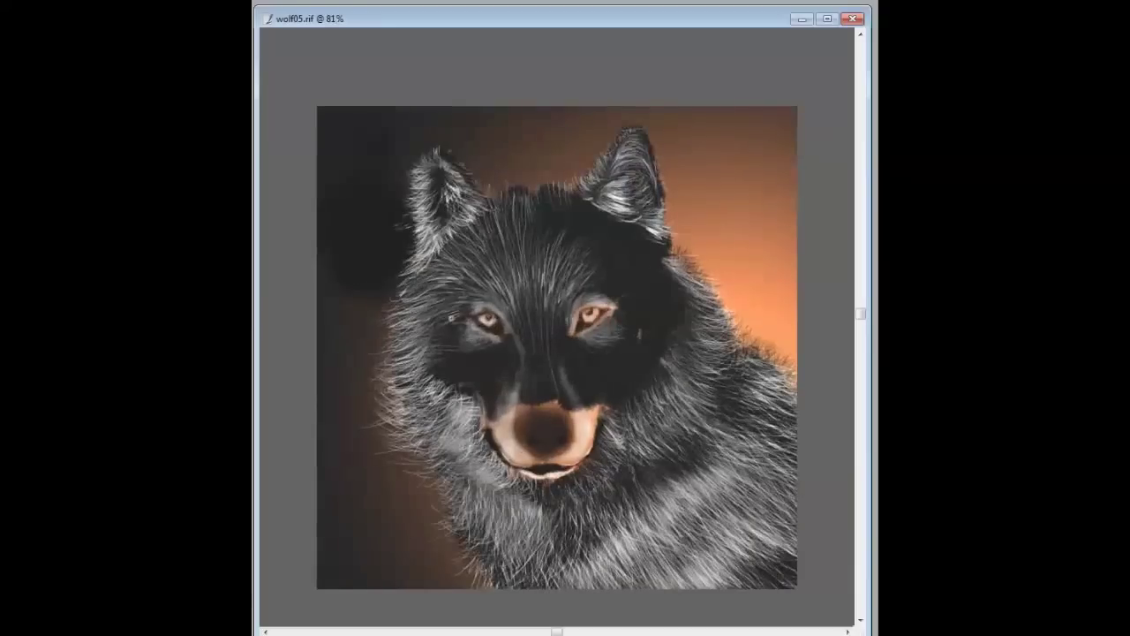
scroll(391, 411, down, 6)
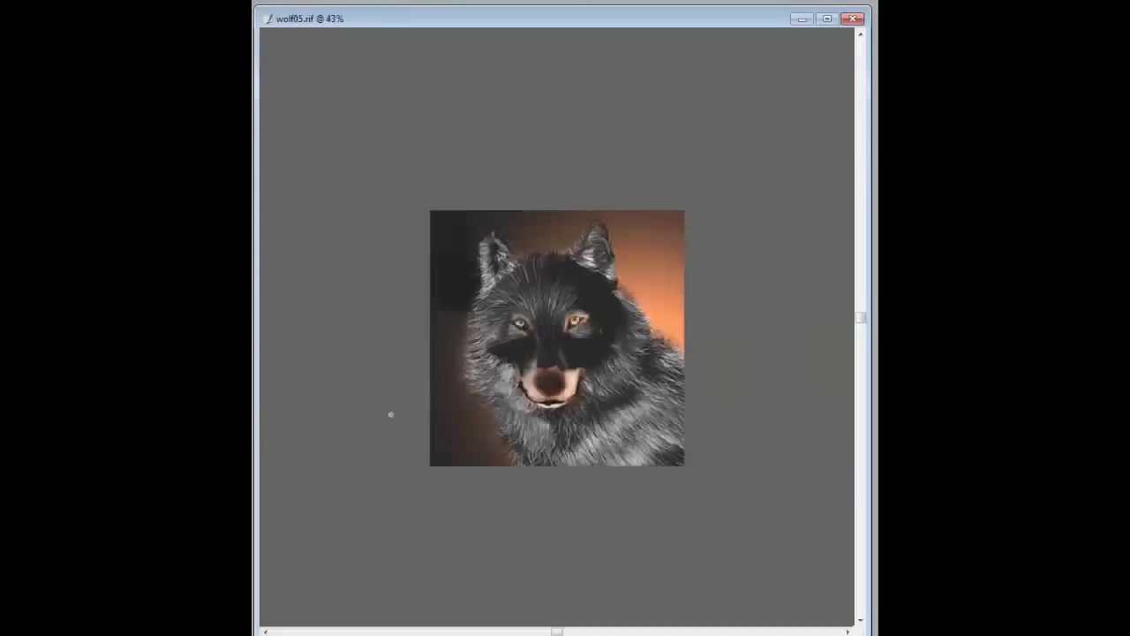
scroll(460, 371, up, 8)
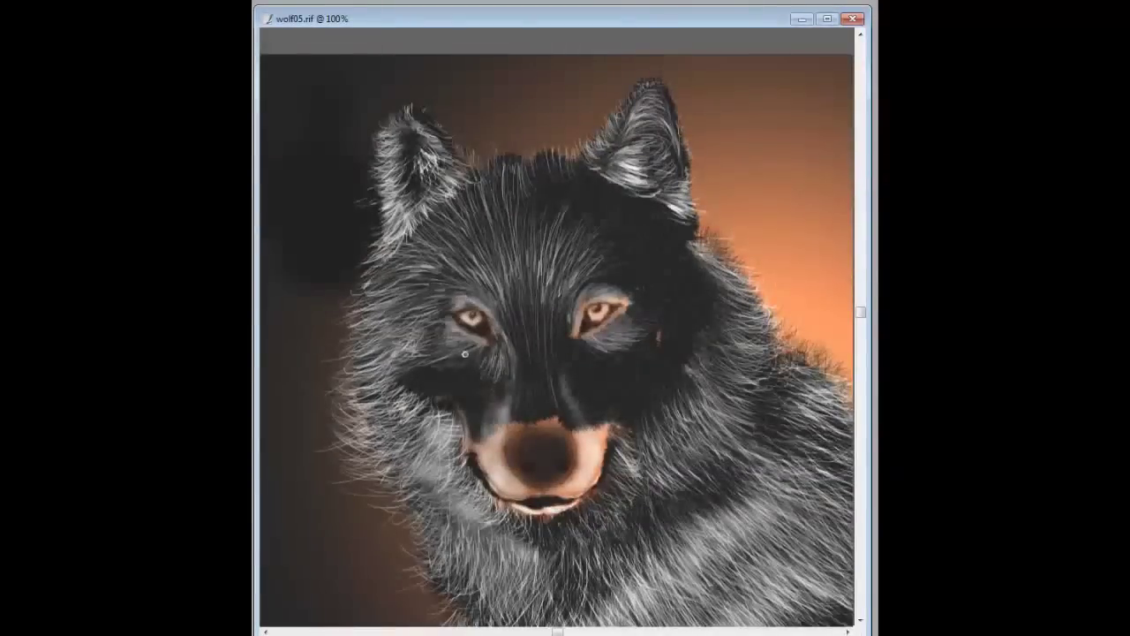
scroll(465, 354, down, 1)
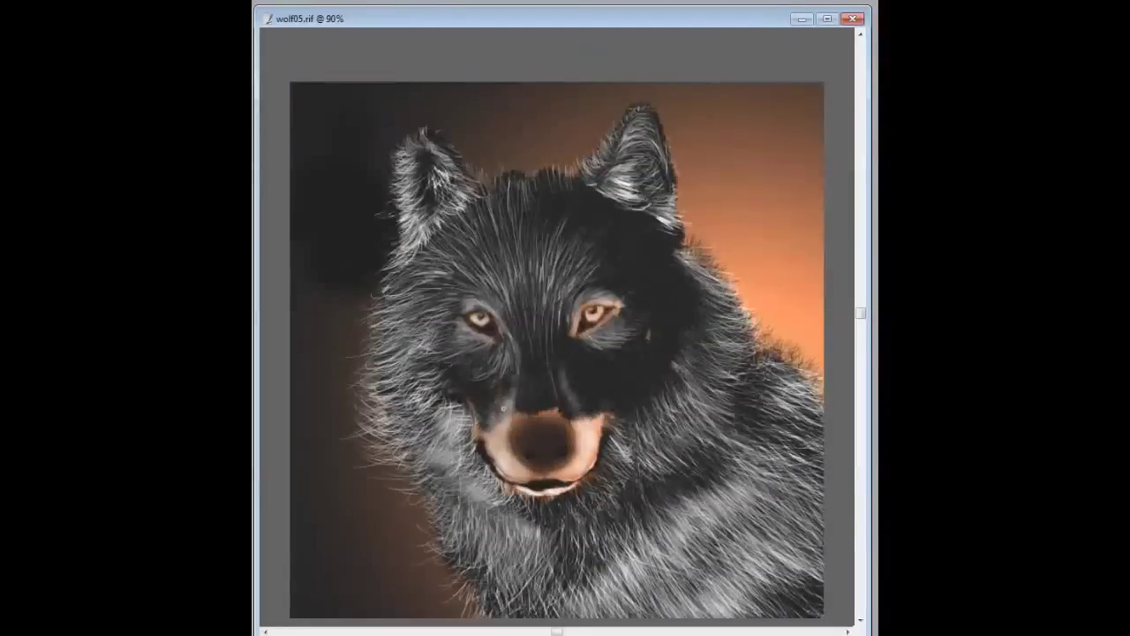
scroll(478, 380, down, 1)
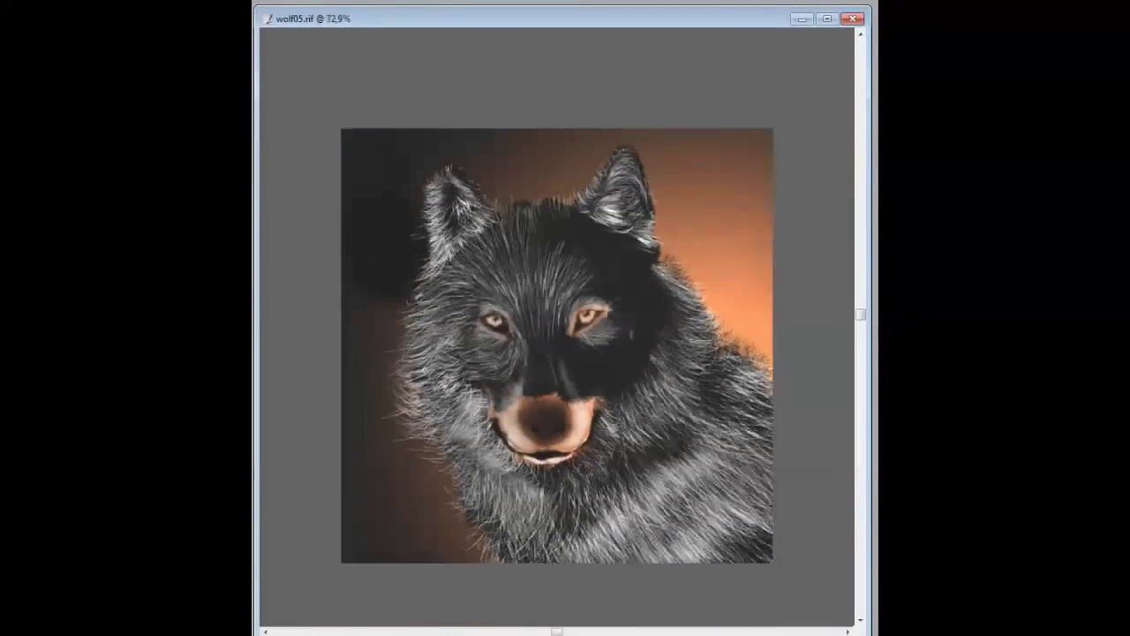
scroll(478, 380, up, 1)
scroll(565, 112, down, 1)
scroll(473, 327, up, 1)
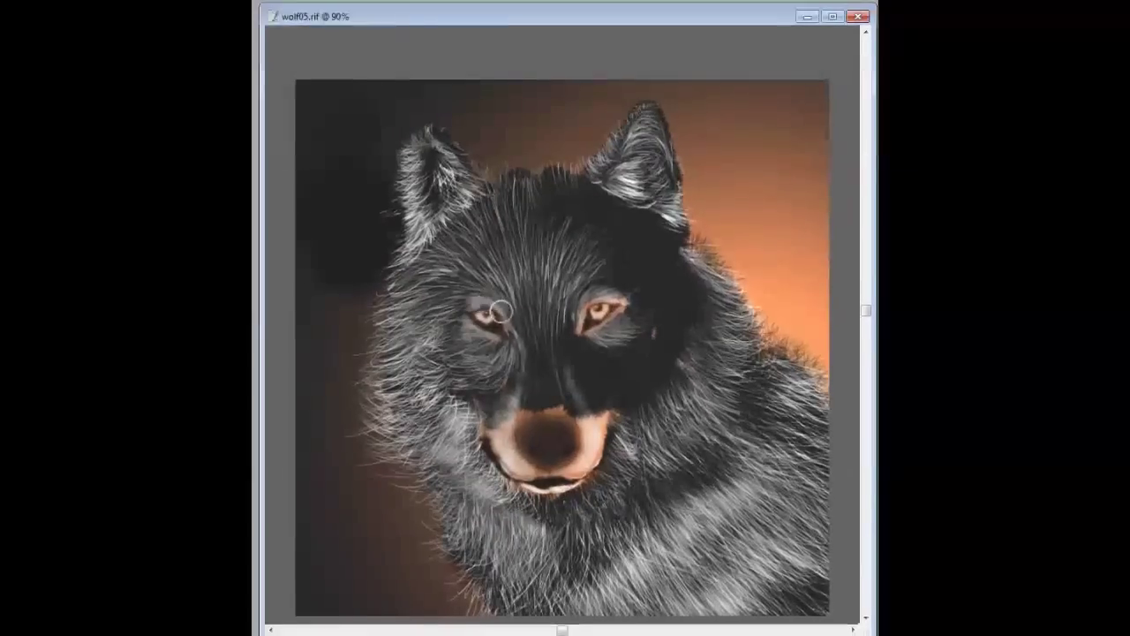
scroll(587, 371, down, 1)
scroll(575, 442, up, 1)
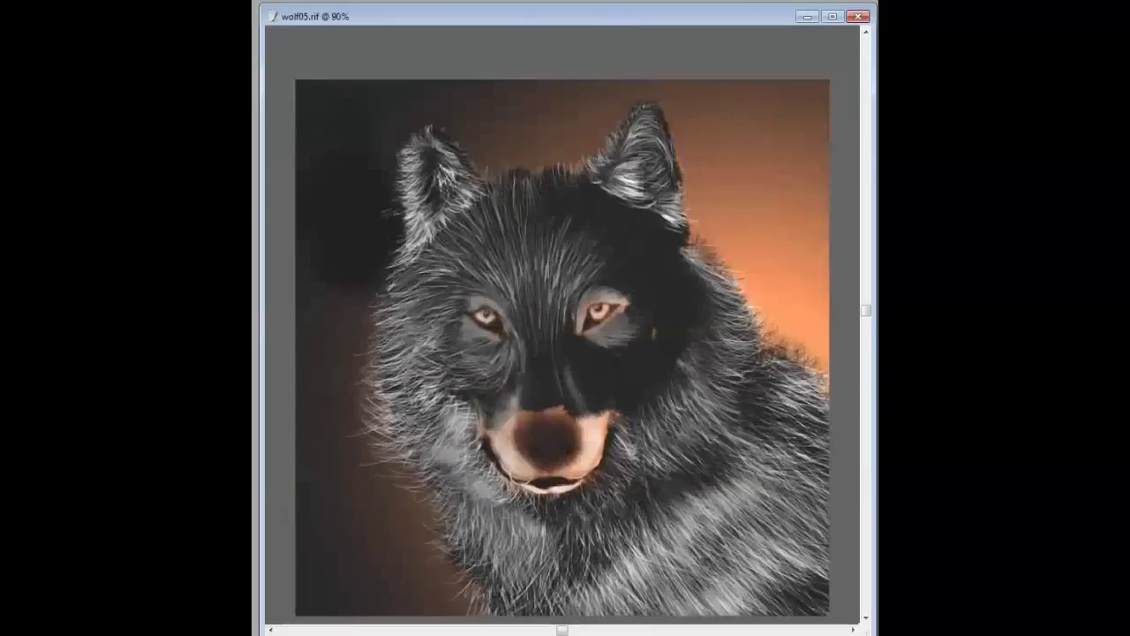
scroll(540, 487, down, 1)
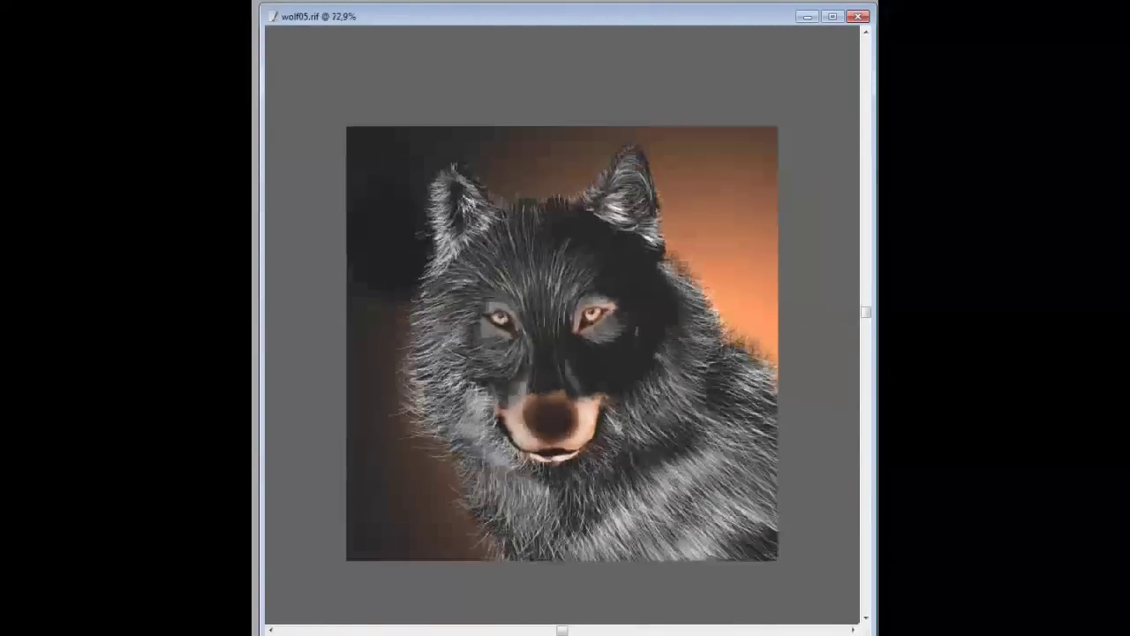
scroll(434, 328, up, 3)
scroll(559, 460, down, 3)
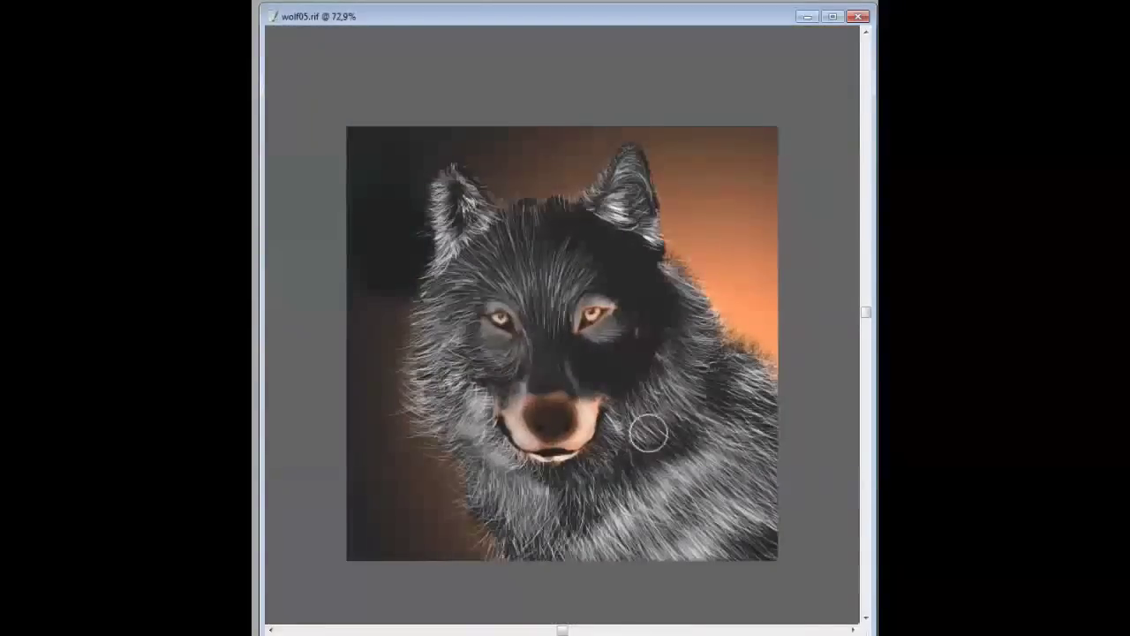
scroll(571, 304, down, 1)
scroll(571, 304, up, 2)
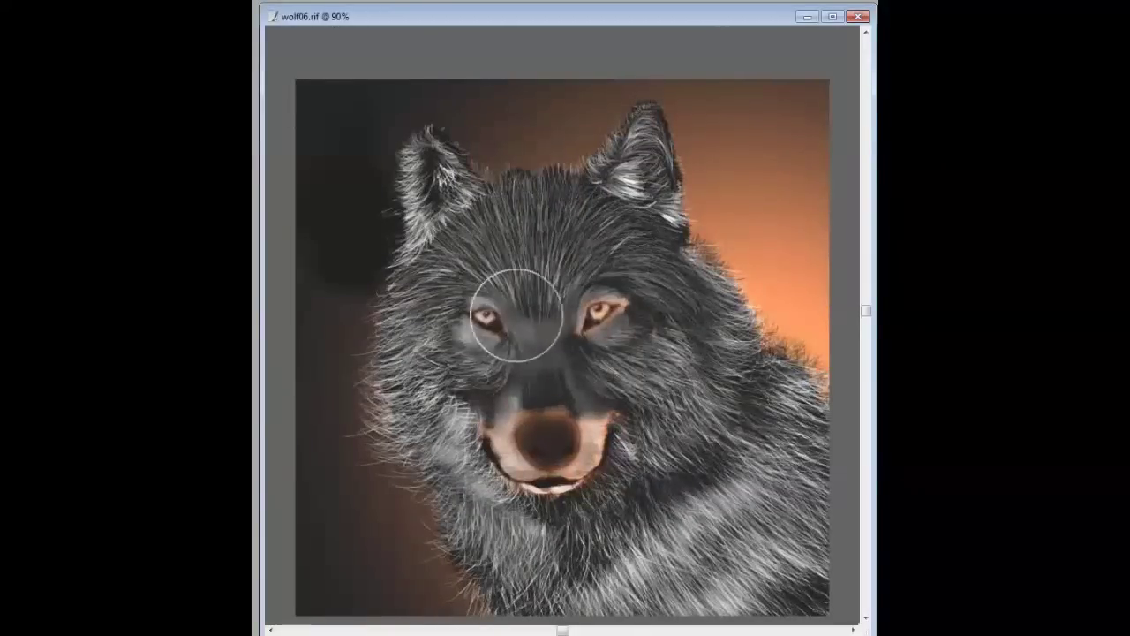
Lighten the fur across the forehead, from the right ear to the eyes, and over the chin.
scroll(457, 386, down, 1)
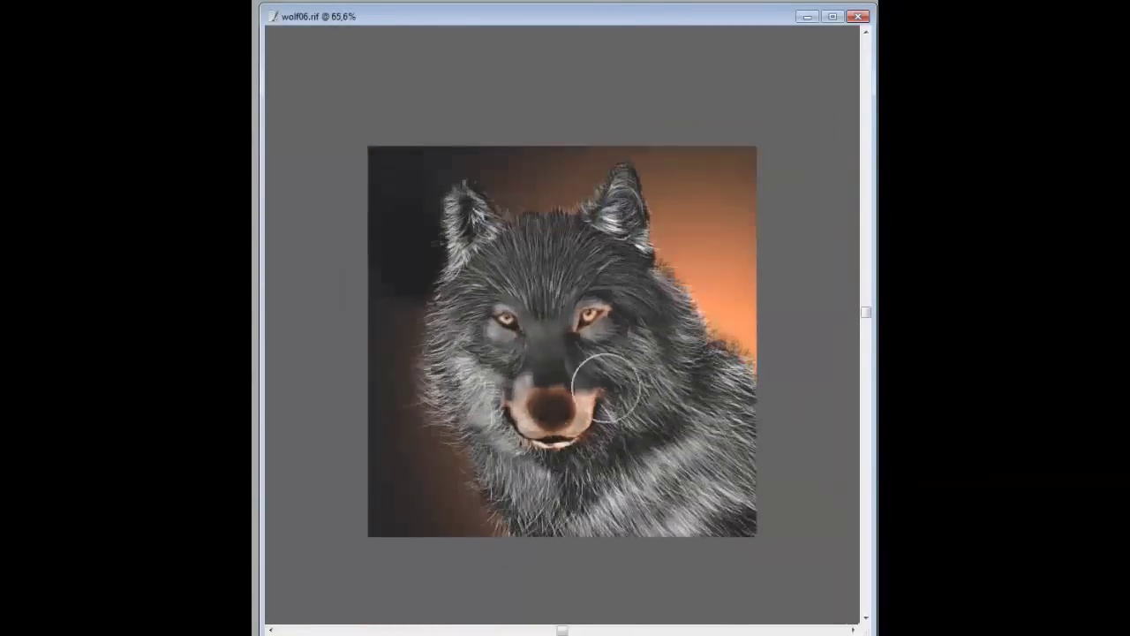
scroll(496, 371, down, 1)
scroll(496, 371, up, 1)
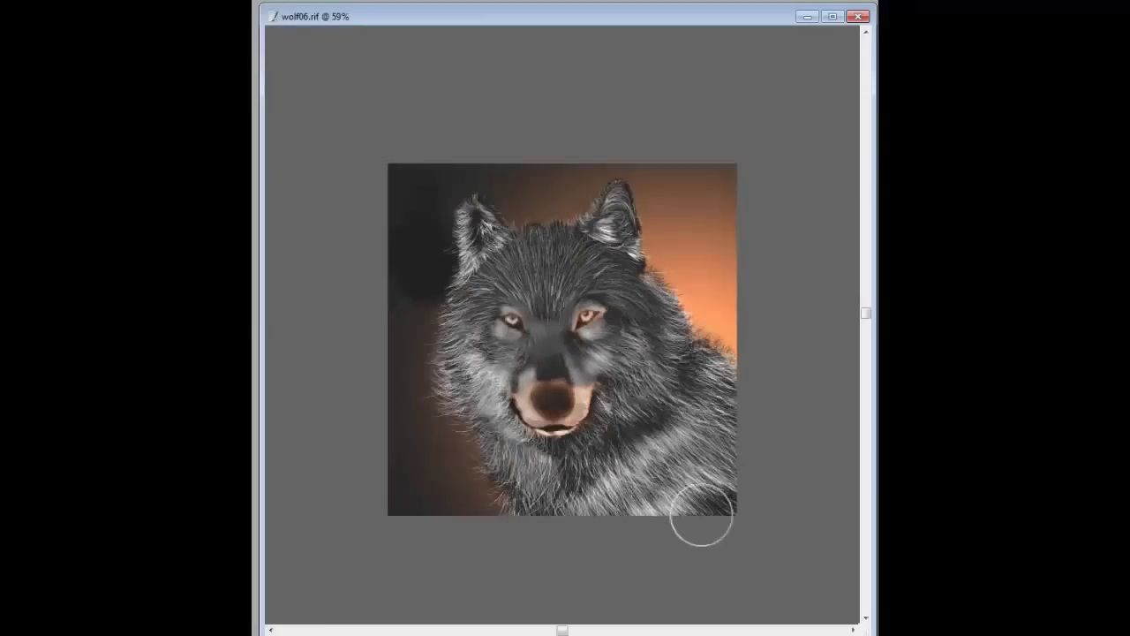
scroll(609, 442, down, 1)
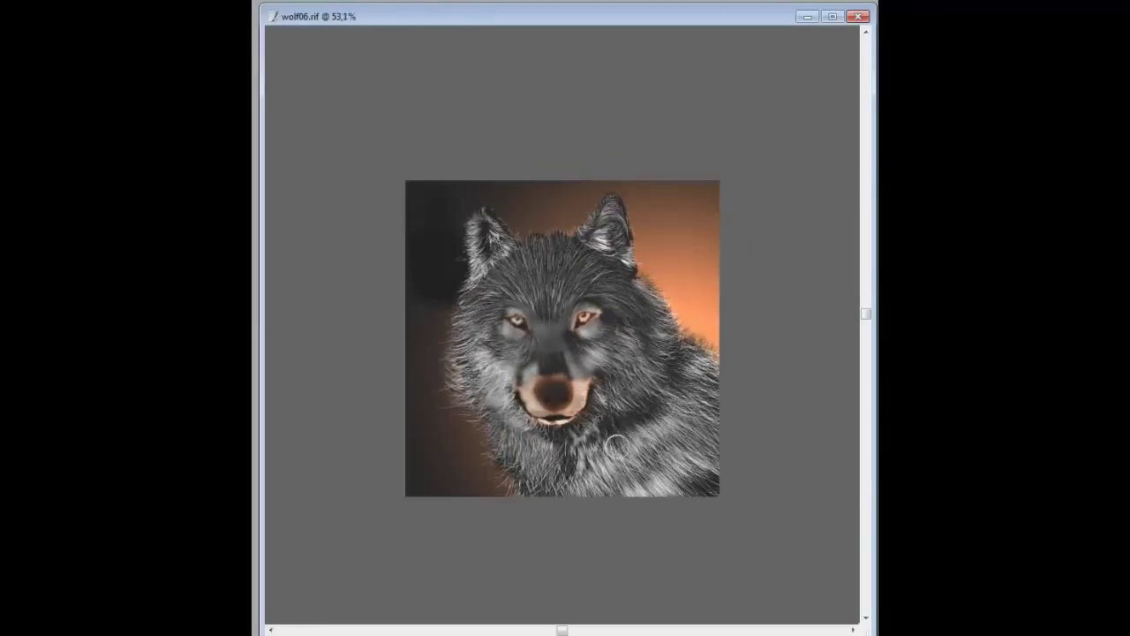
mouse_move(497, 297)
mouse_down()
mouse_move(597, 280)
mouse_move(529, 291)
mouse_up()
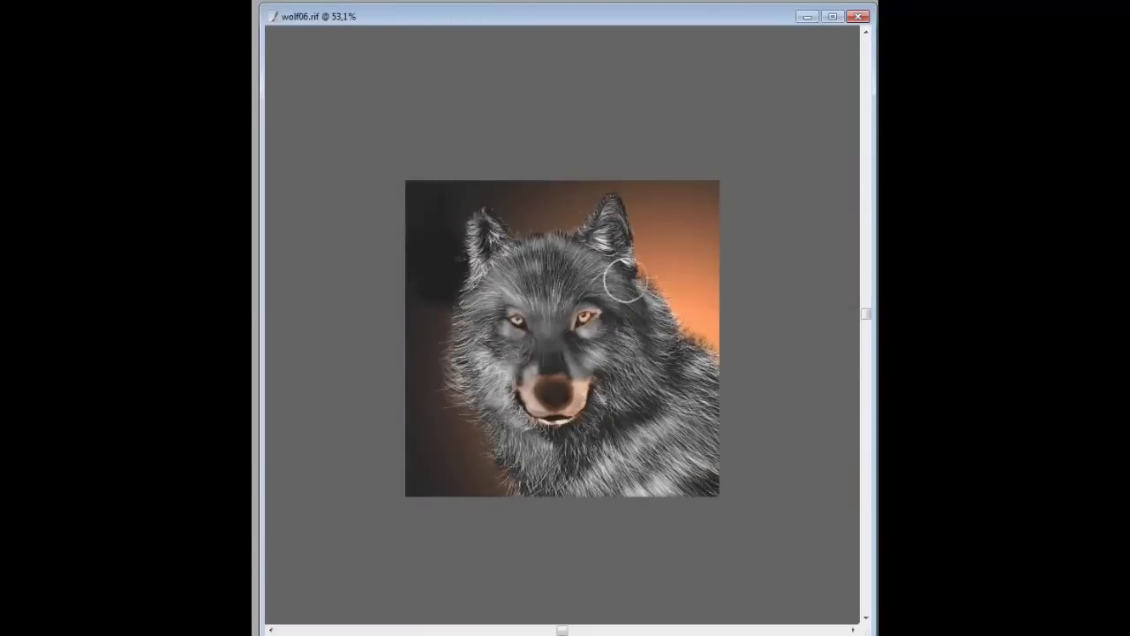
drag(625, 281, 523, 304)
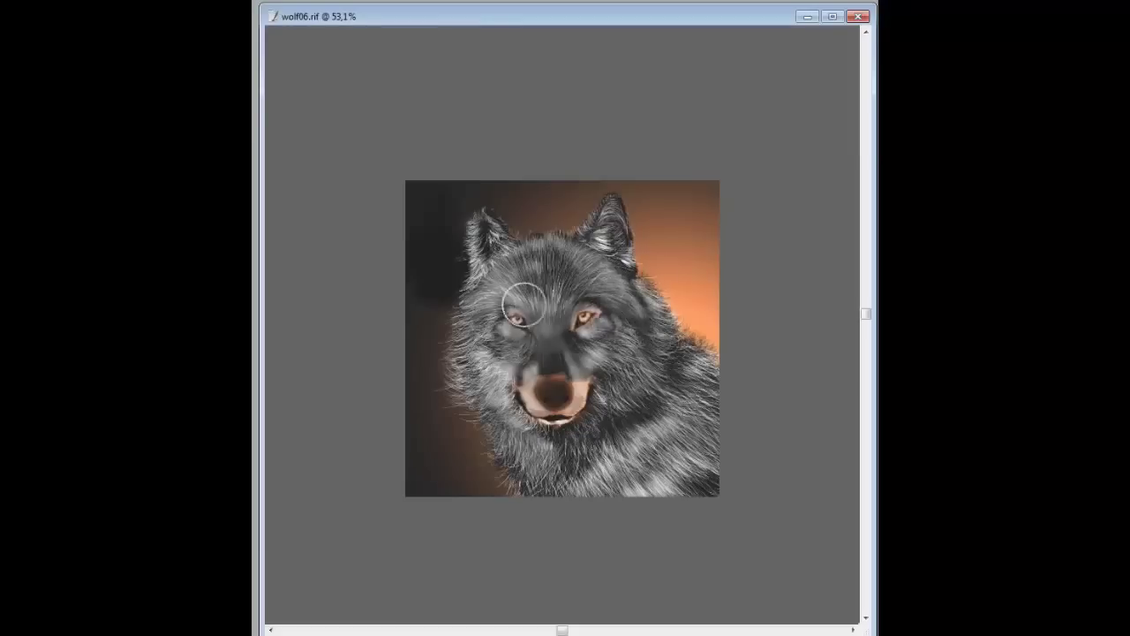
drag(492, 391, 530, 468)
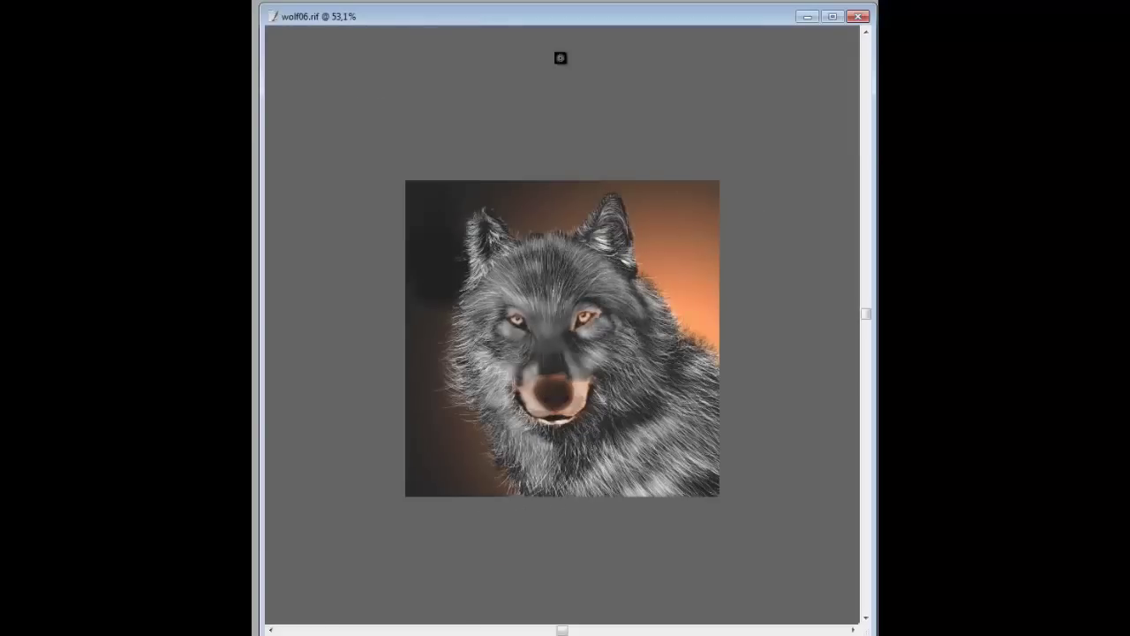
key(ctrl+0)
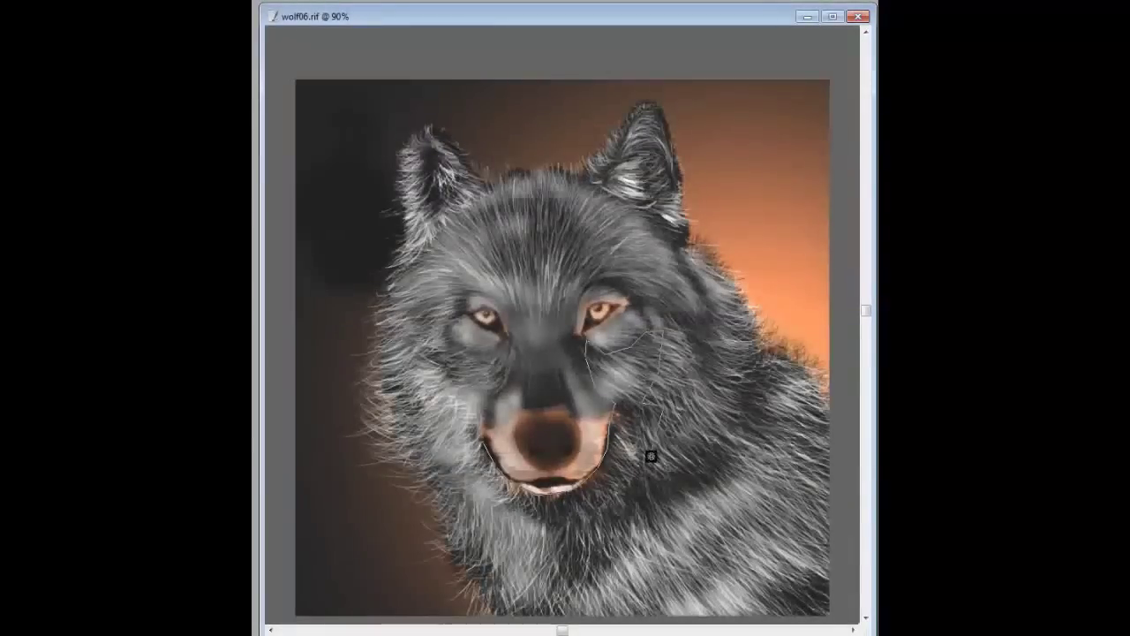
Close the lasso selection along the jaw and return to the brush, zoomed in on the face.
click(493, 473)
key(b)
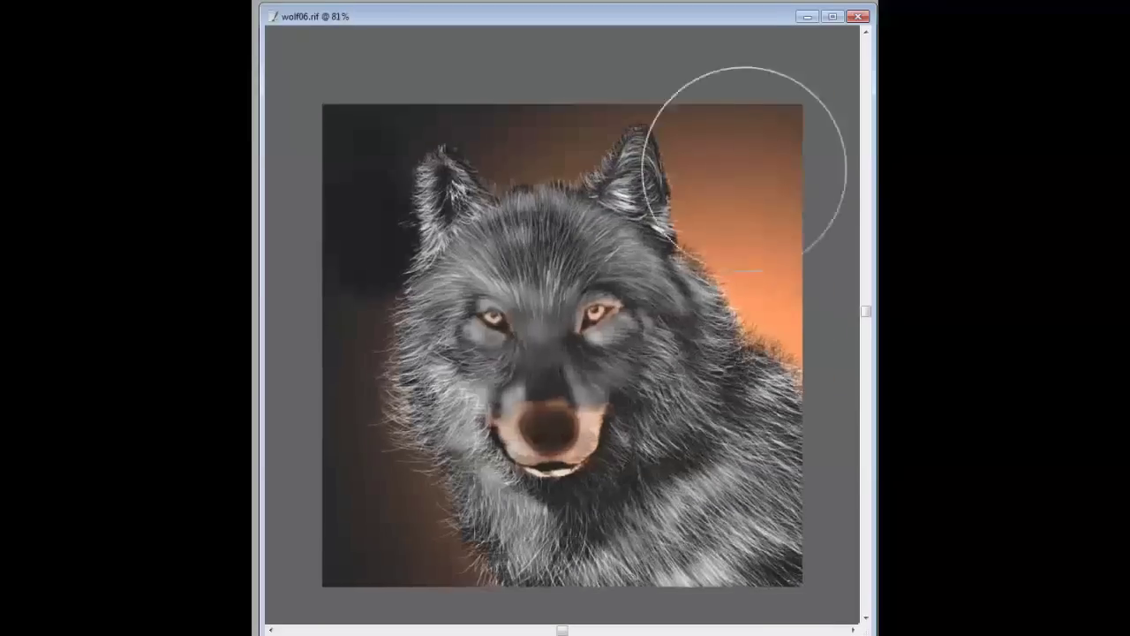
key(ctrl+plus)
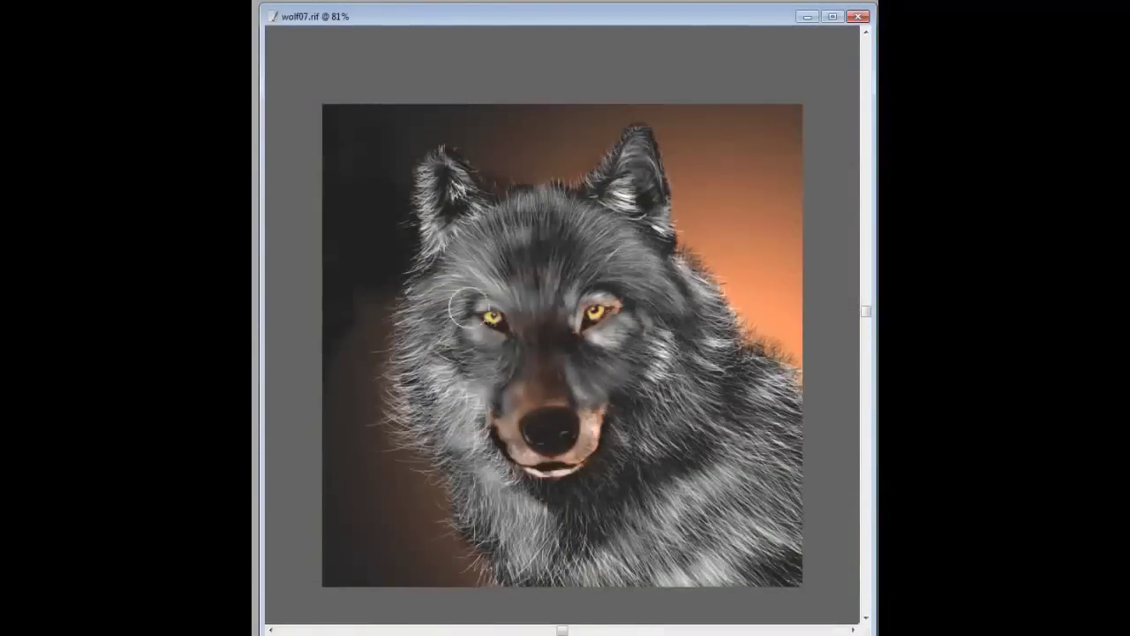
Zoom in and out on the wolf's head to judge the white fur highlights.
scroll(519, 457, down, 1)
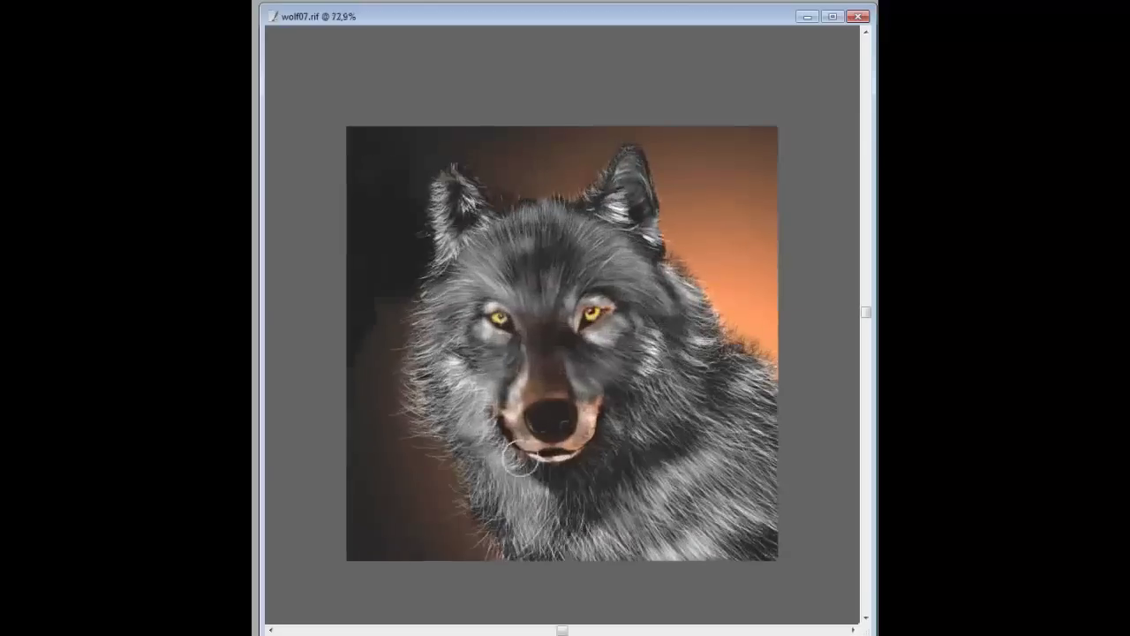
scroll(520, 458, down, 1)
scroll(647, 421, down, 1)
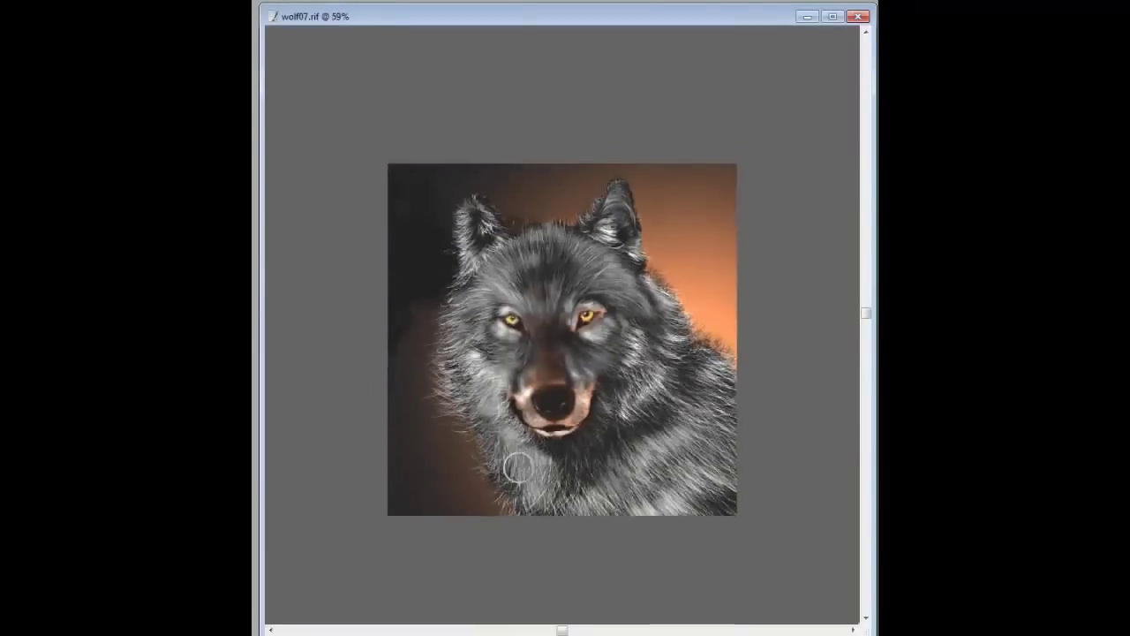
scroll(658, 494, up, 2)
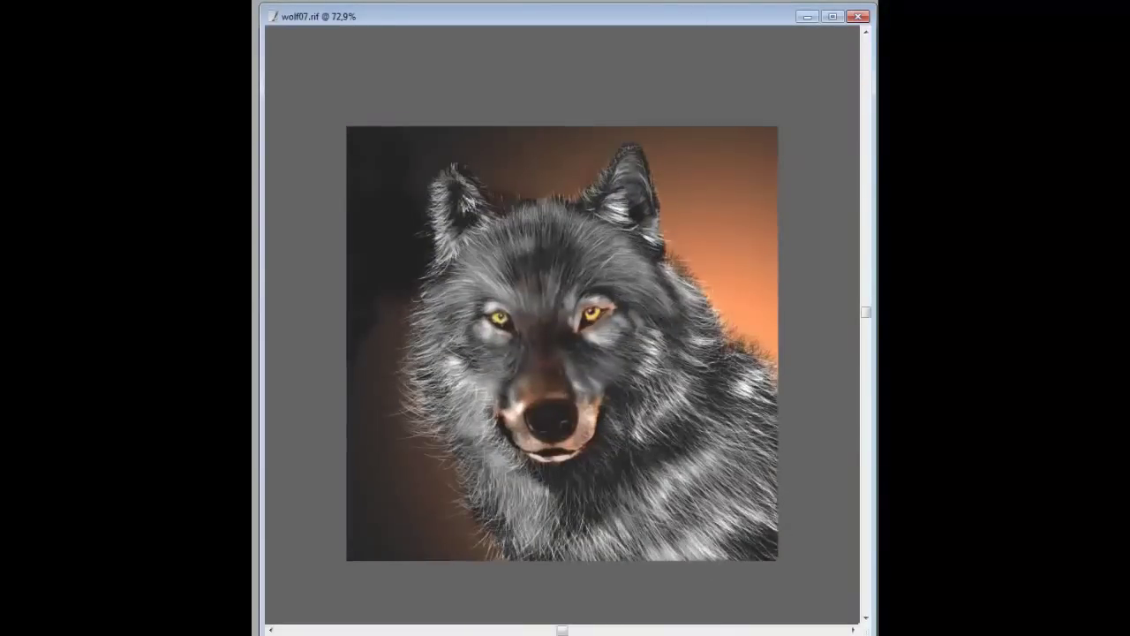
scroll(416, 391, down, 1)
scroll(494, 265, up, 1)
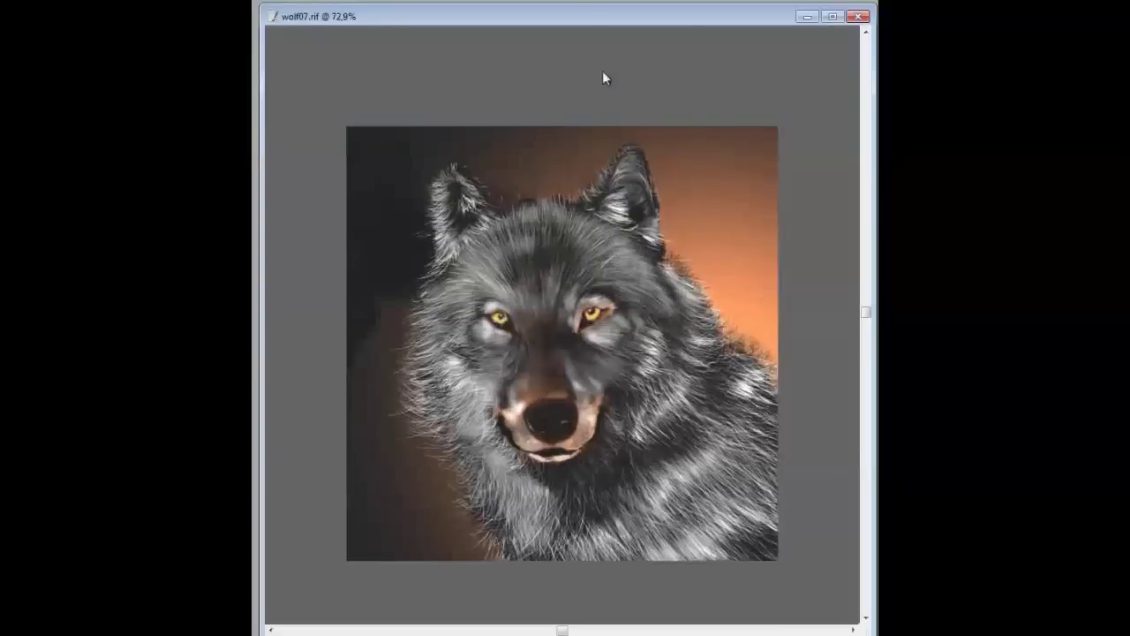
scroll(707, 351, down, 1)
scroll(671, 360, up, 2)
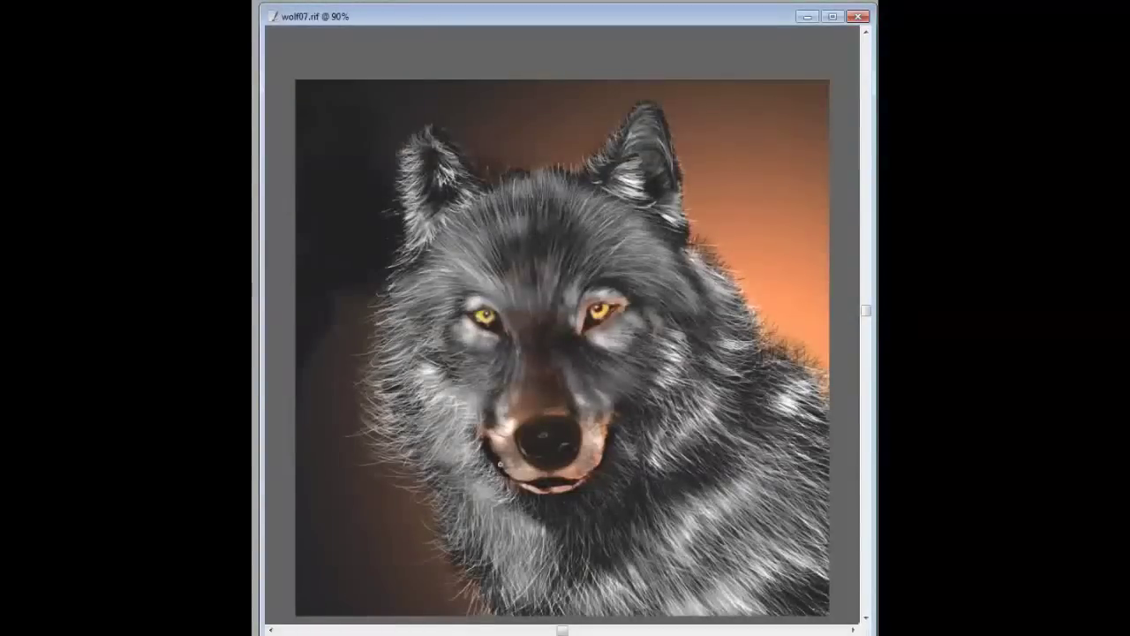
Lasso the muzzle and apply Surface Control lighting that darkens the wolf's left side.
key(ctrl+minus)
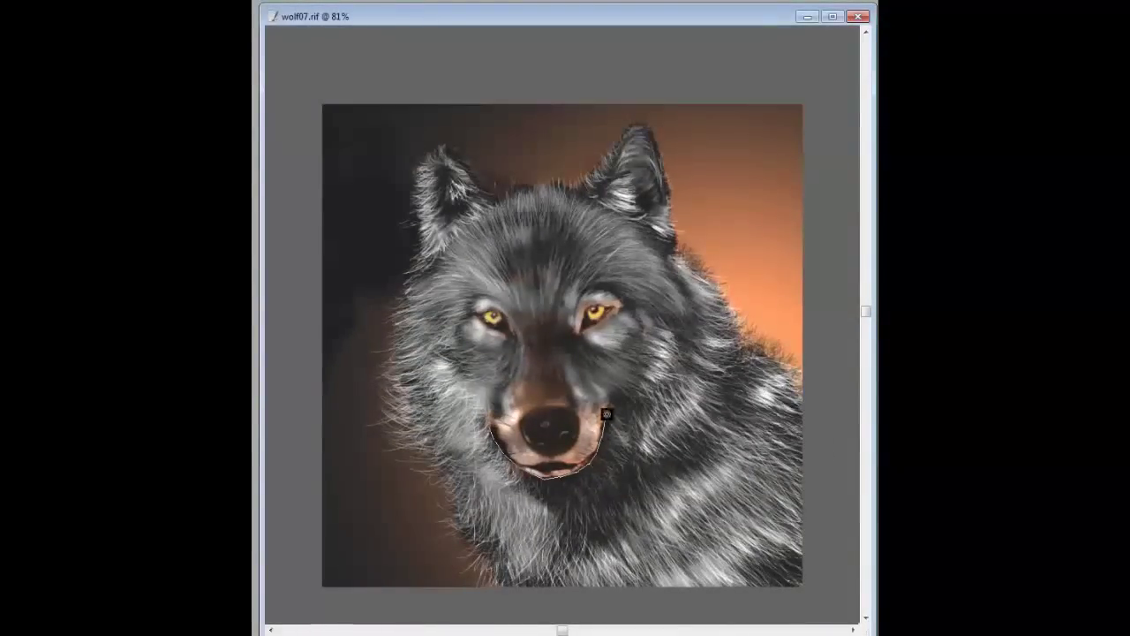
drag(609, 352, 491, 413)
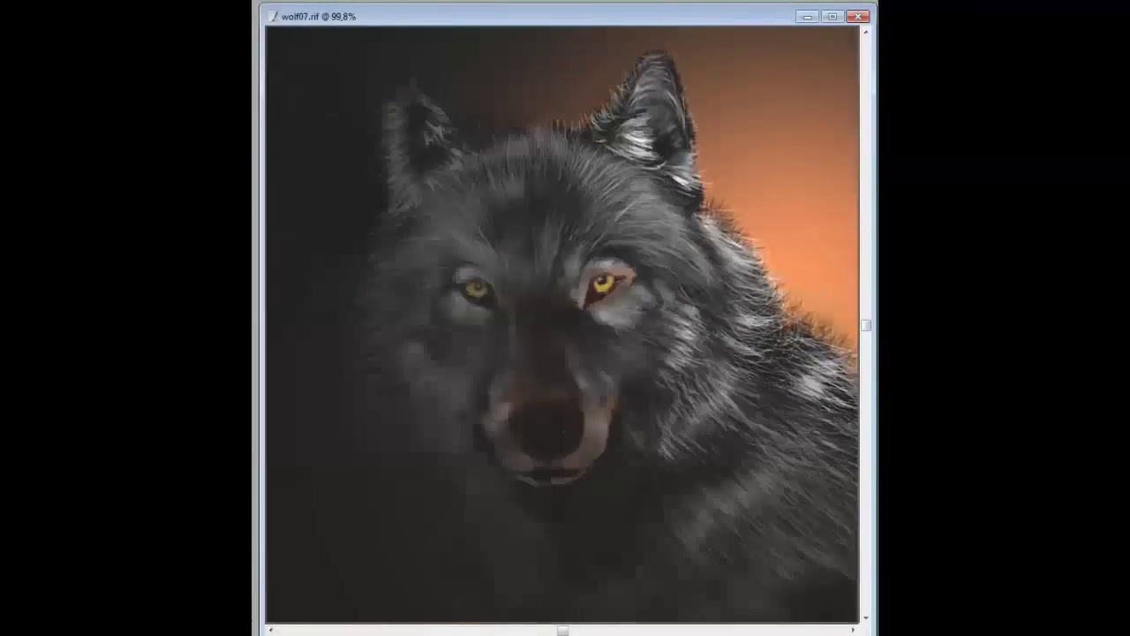
key(Return)
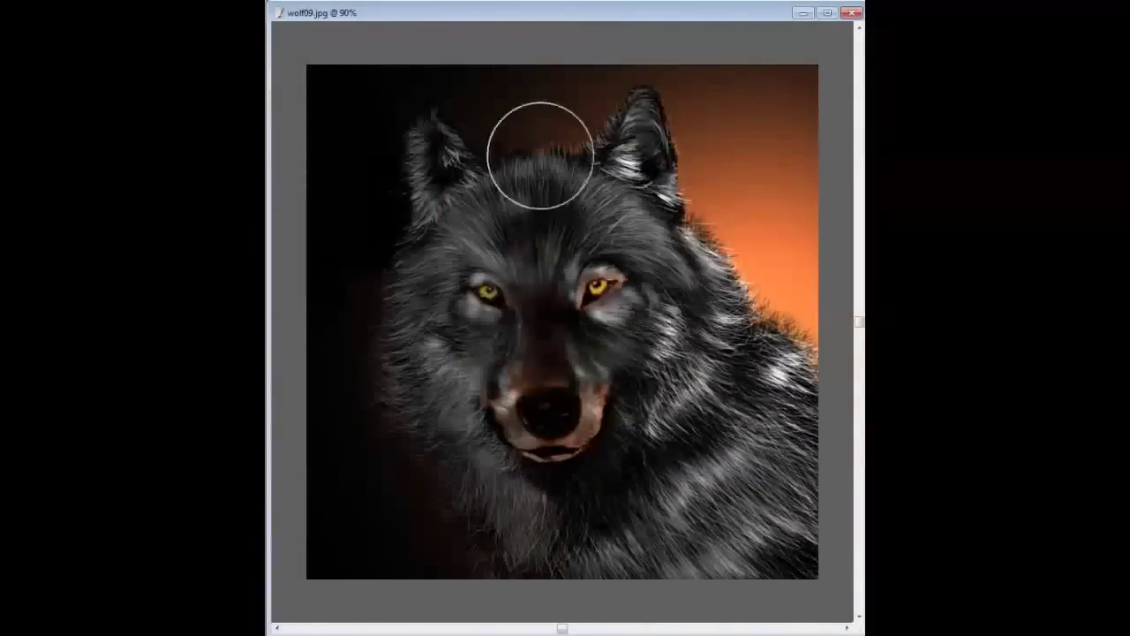
Brighten the right neck fur streaks and add orange rim glow between the ears and along the neck.
mouse_move(677, 165)
mouse_down()
mouse_move(725, 308)
mouse_move(681, 386)
mouse_up()
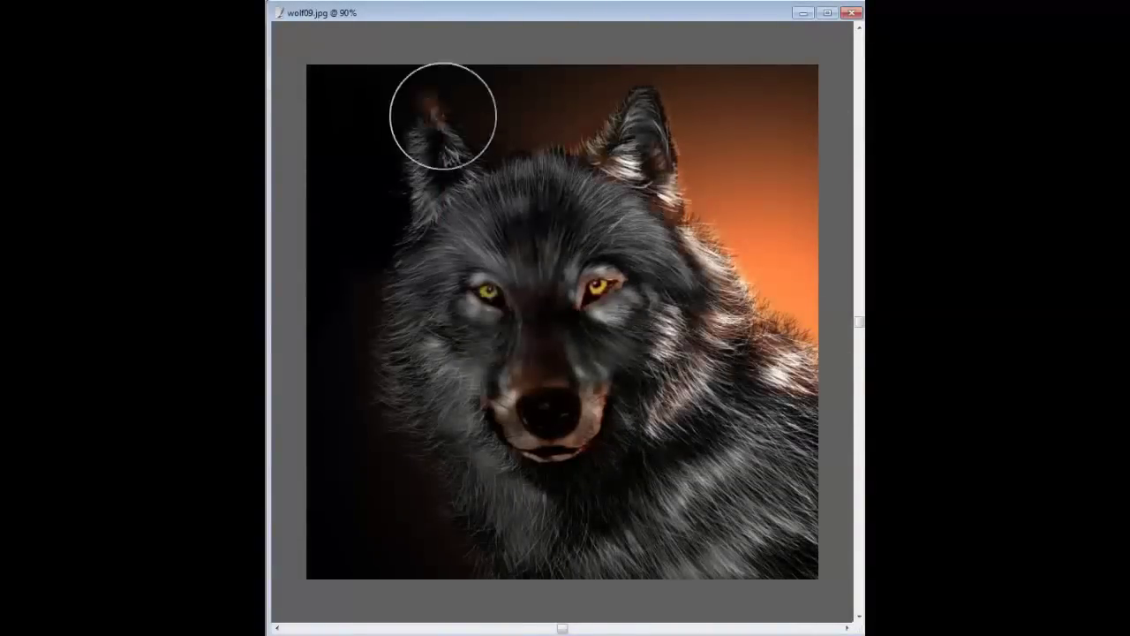
mouse_move(443, 116)
mouse_down()
mouse_move(469, 151)
mouse_move(631, 89)
mouse_move(500, 151)
mouse_move(422, 233)
mouse_move(474, 156)
mouse_up()
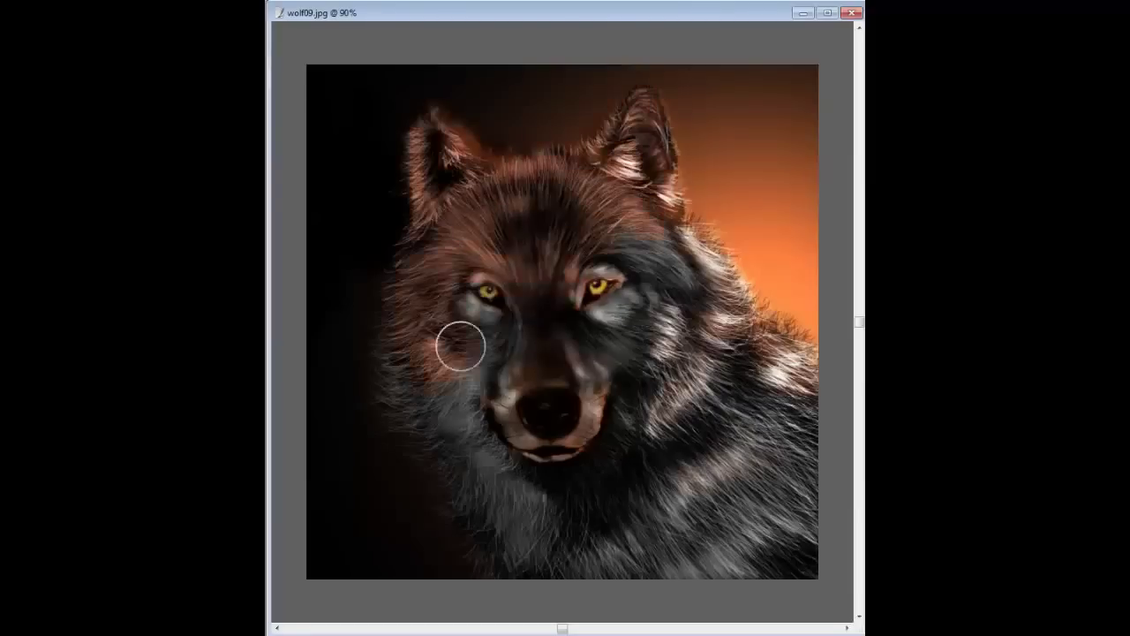
key(ctrl+plus)
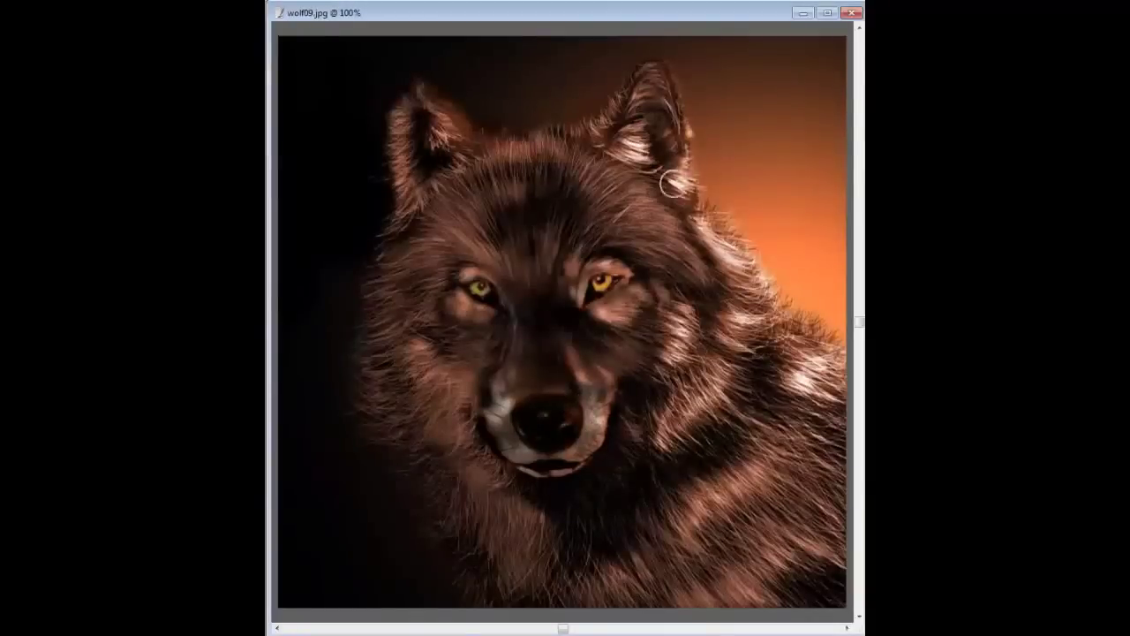
drag(777, 327, 847, 376)
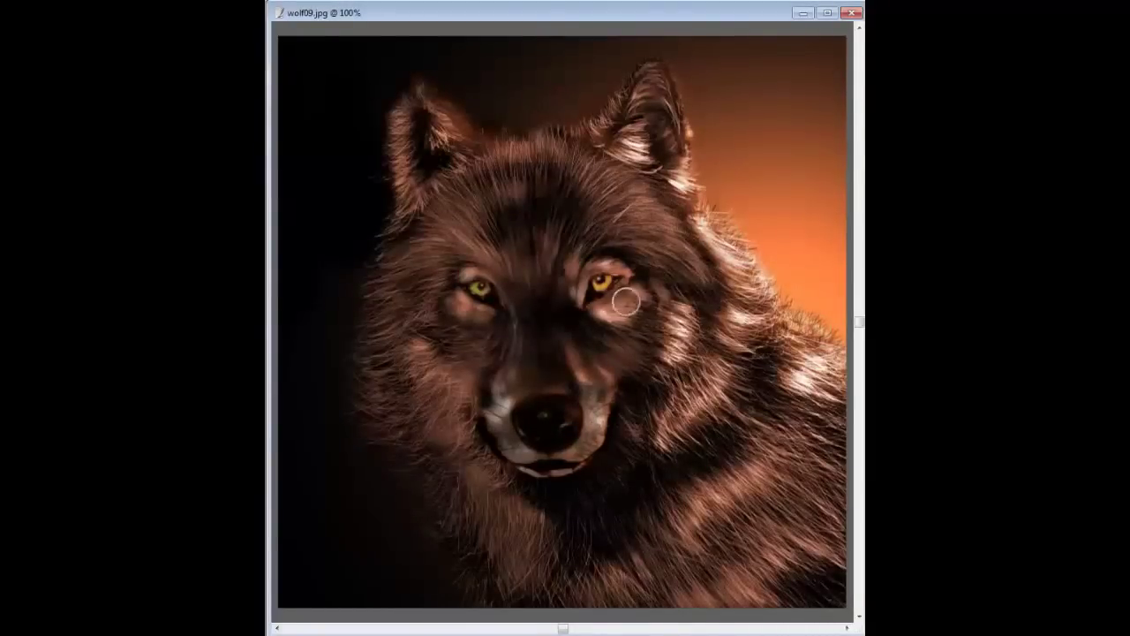
key(ctrl+minus)
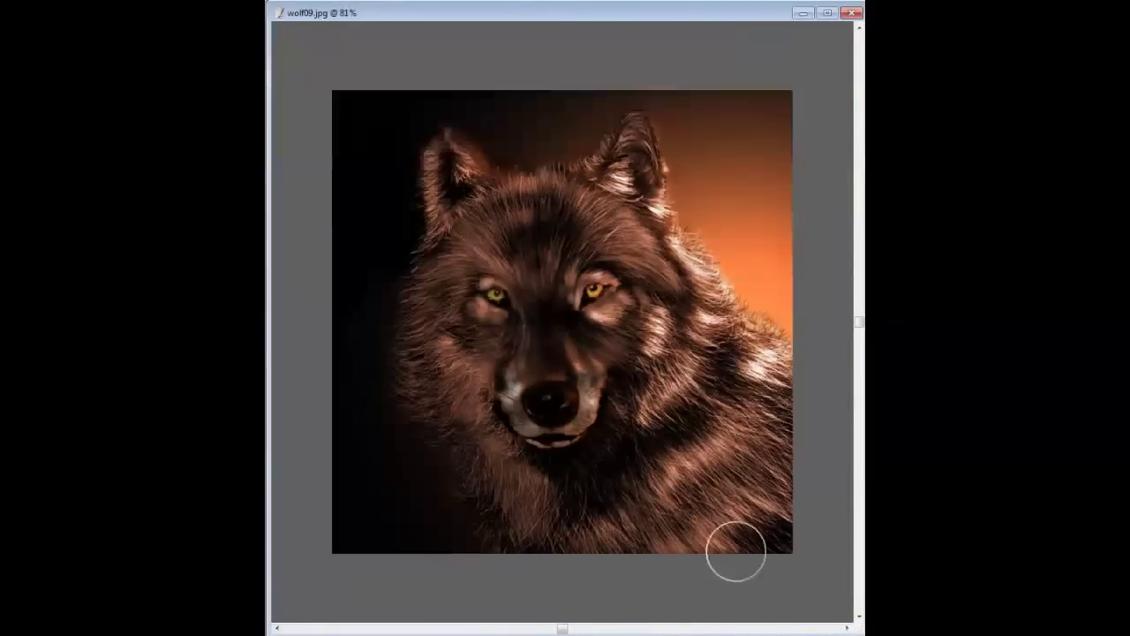
key(ctrl+plus)
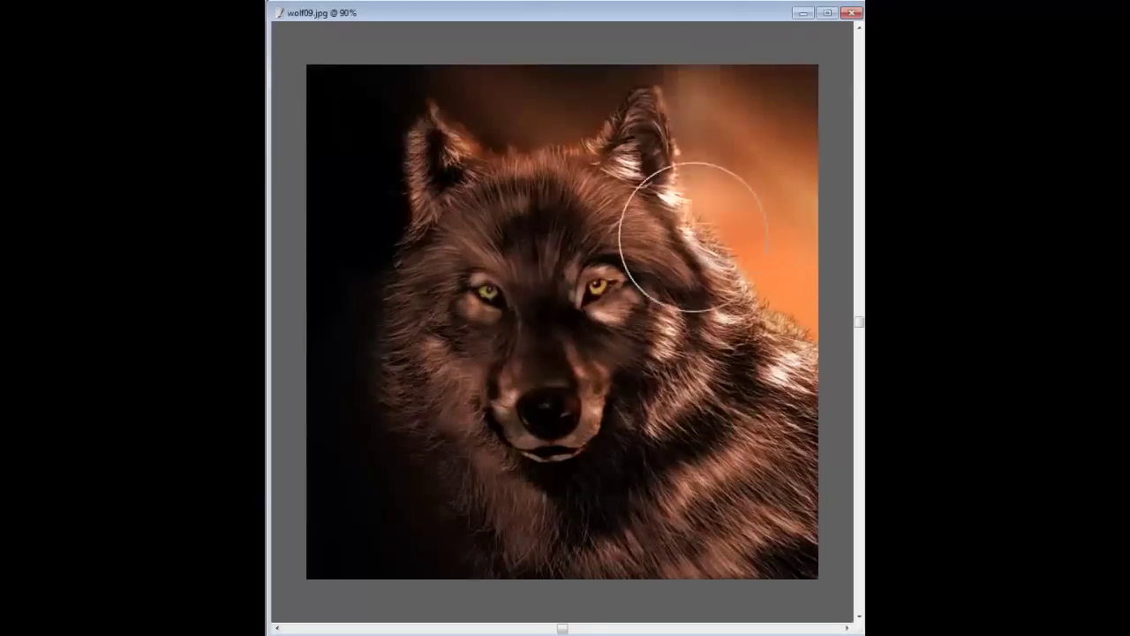
Darken the face fur with Burn strokes, enlarging the brush to about 160 px, then shrinking it.
scroll(479, 411, down, 3)
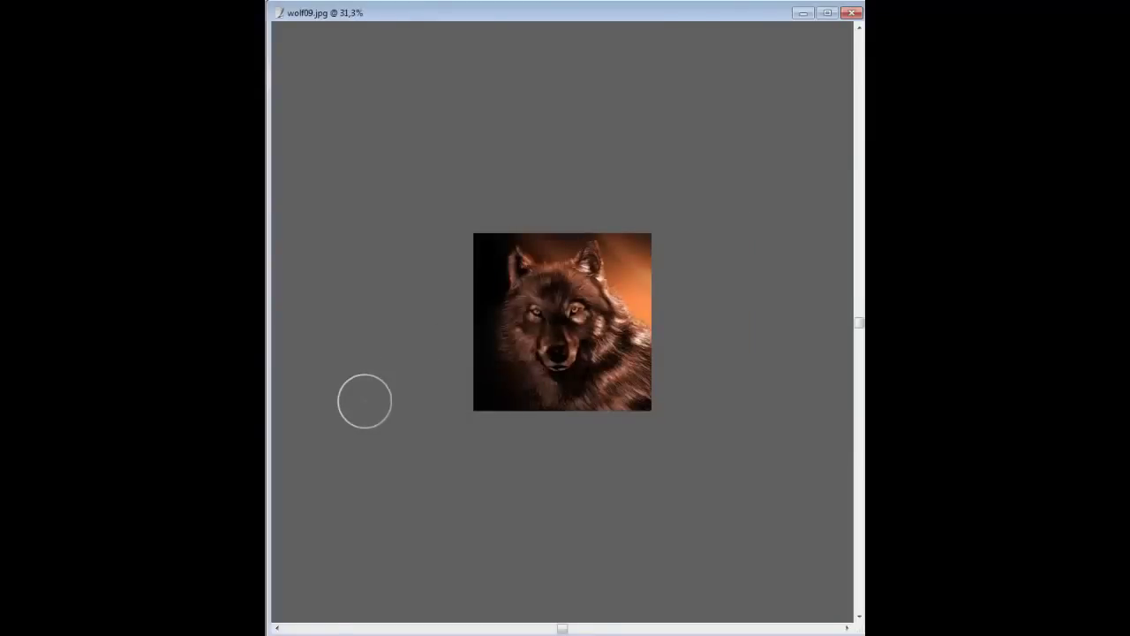
key(ctrl+0)
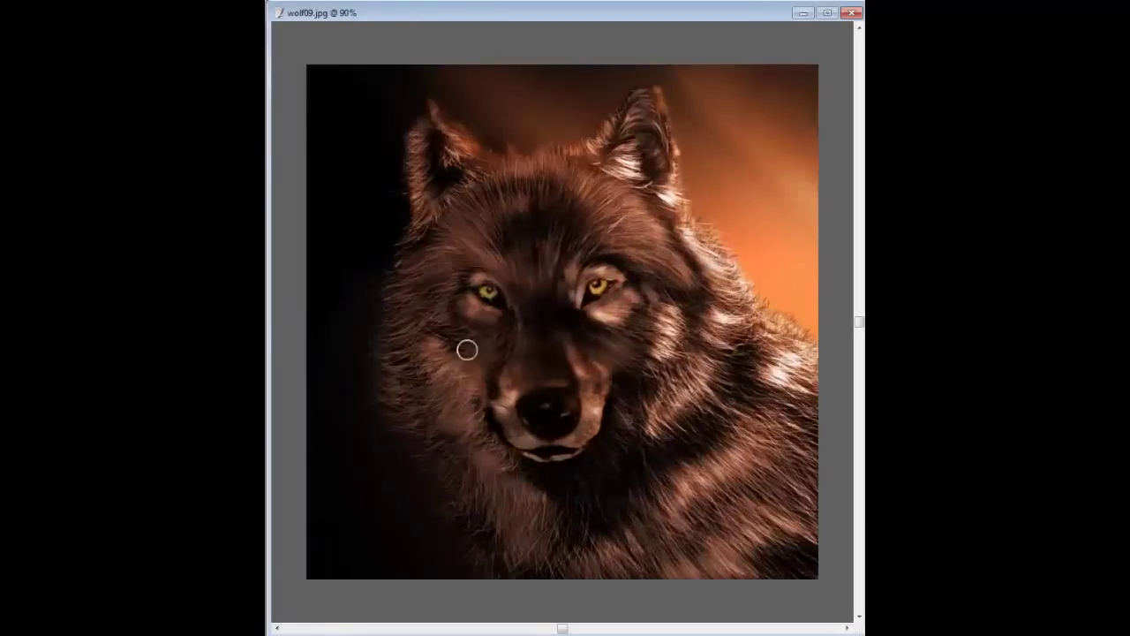
mouse_move(468, 351)
mouse_down()
mouse_move(619, 321)
mouse_move(564, 343)
mouse_up()
scroll(533, 486, down, 1)
key(bracketright)
key(bracketright)
key(bracketright)
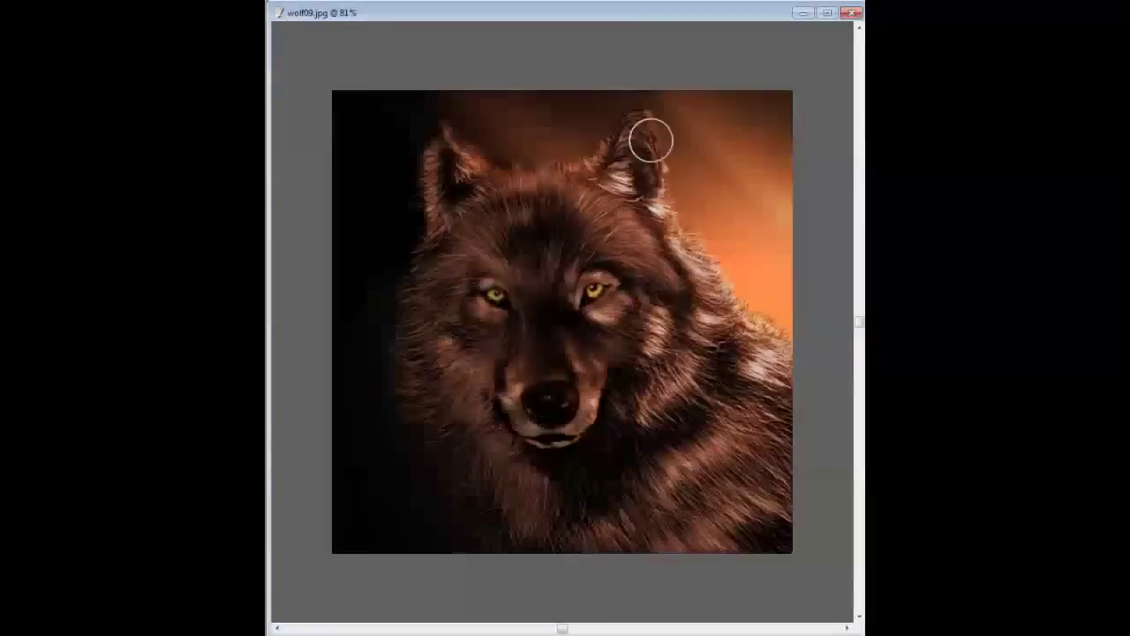
key(bracketright)
key(bracketright)
key(bracketright)
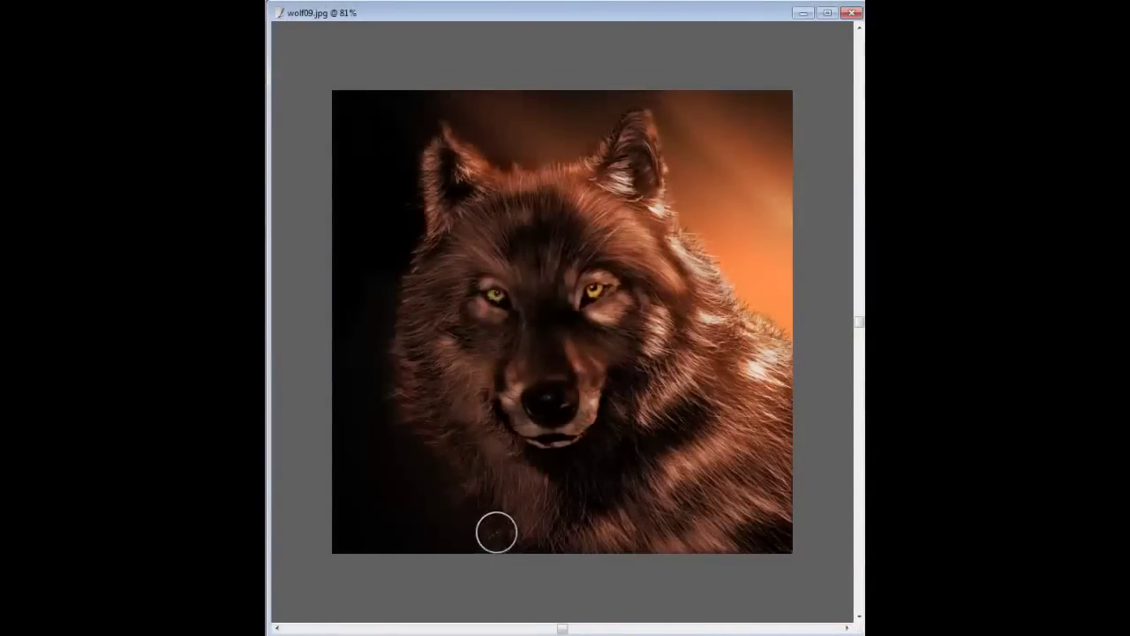
key(bracketleft)
key(bracketleft)
key(bracketleft)
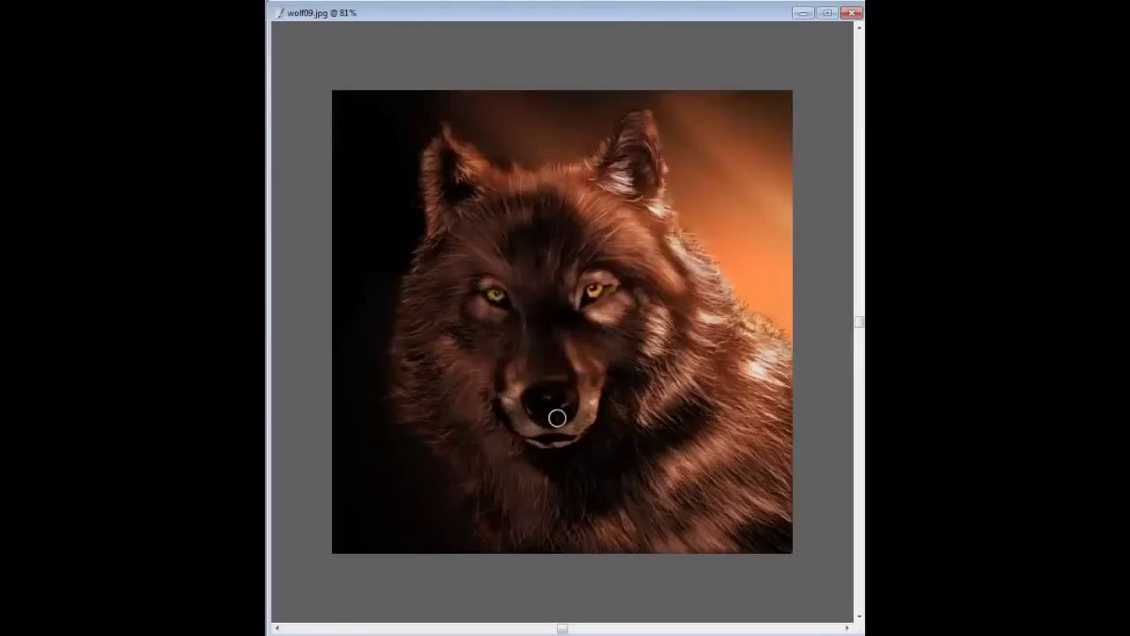
scroll(437, 390, down, 1)
scroll(532, 298, down, 1)
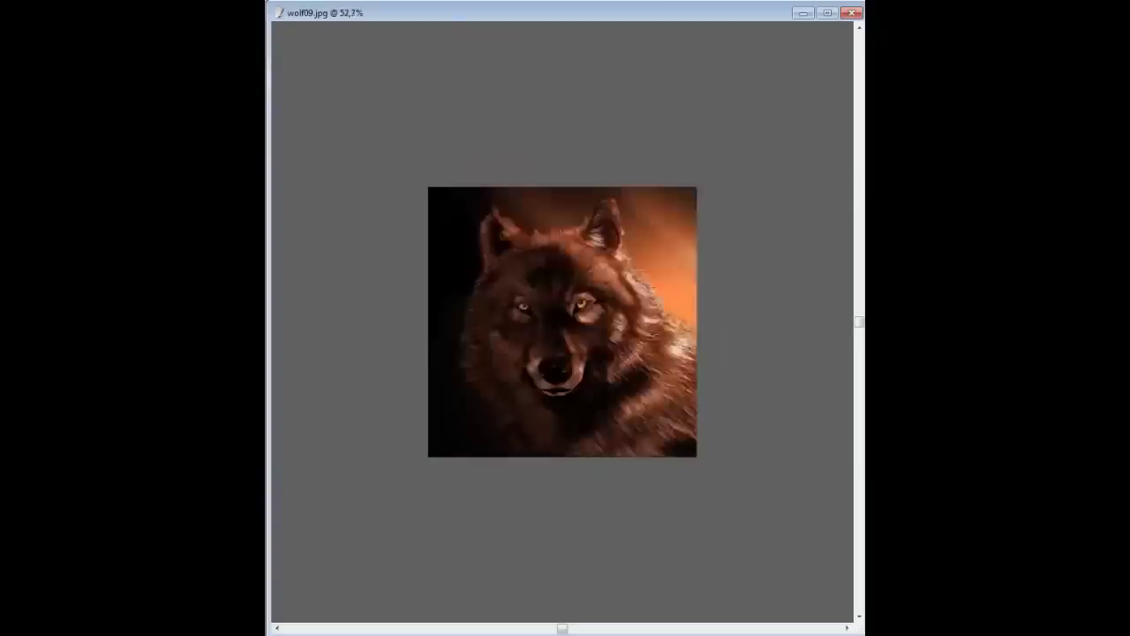
scroll(604, 285, up, 3)
Zoom in and out repeatedly while warming the fur to reddish-copper and blending the background glow.
scroll(556, 397, down, 1)
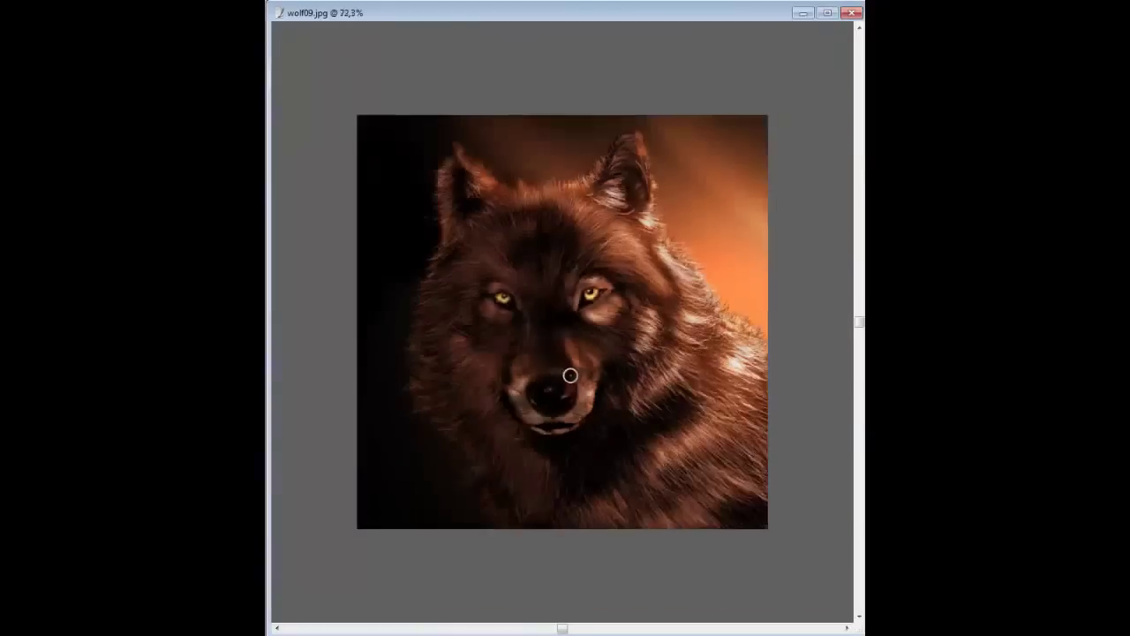
scroll(600, 265, up, 1)
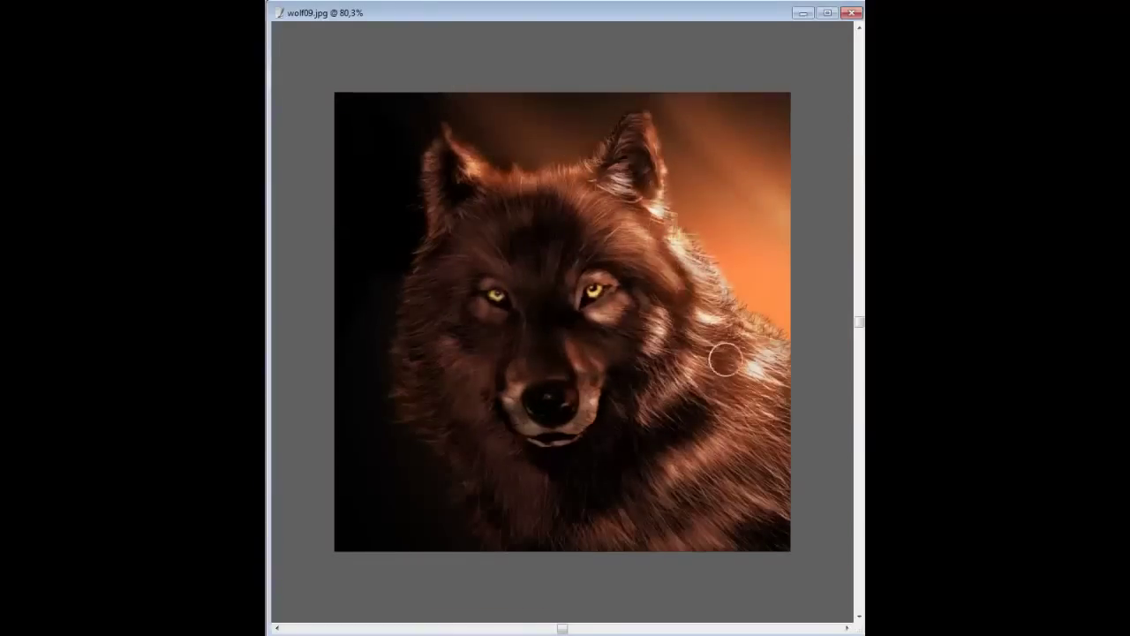
scroll(618, 459, down, 1)
scroll(541, 165, up, 1)
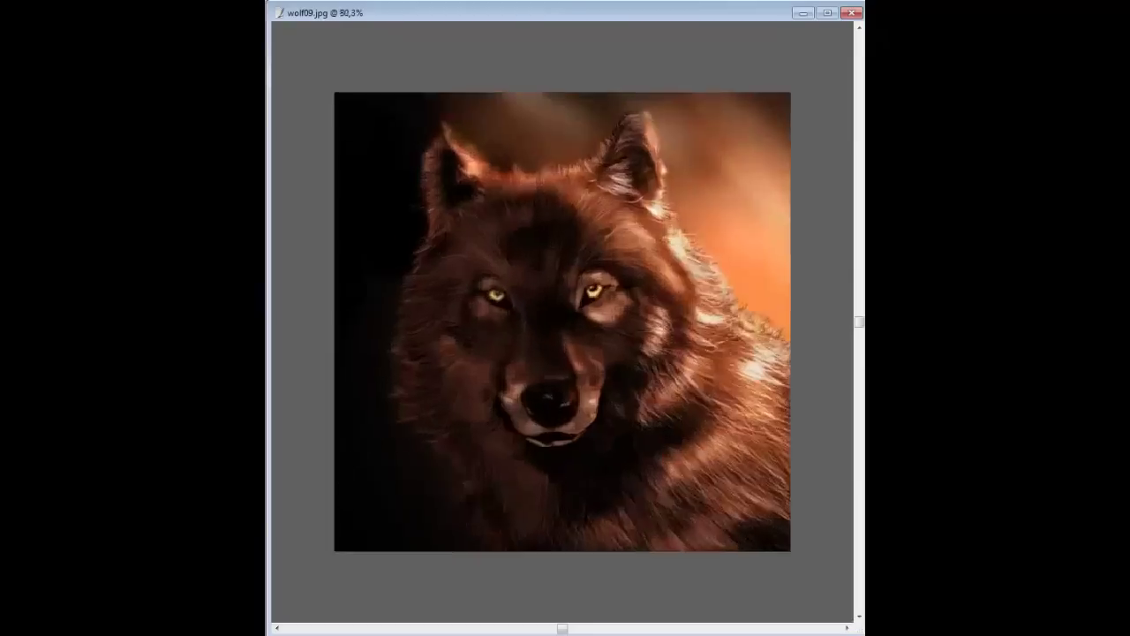
scroll(540, 165, up, 2)
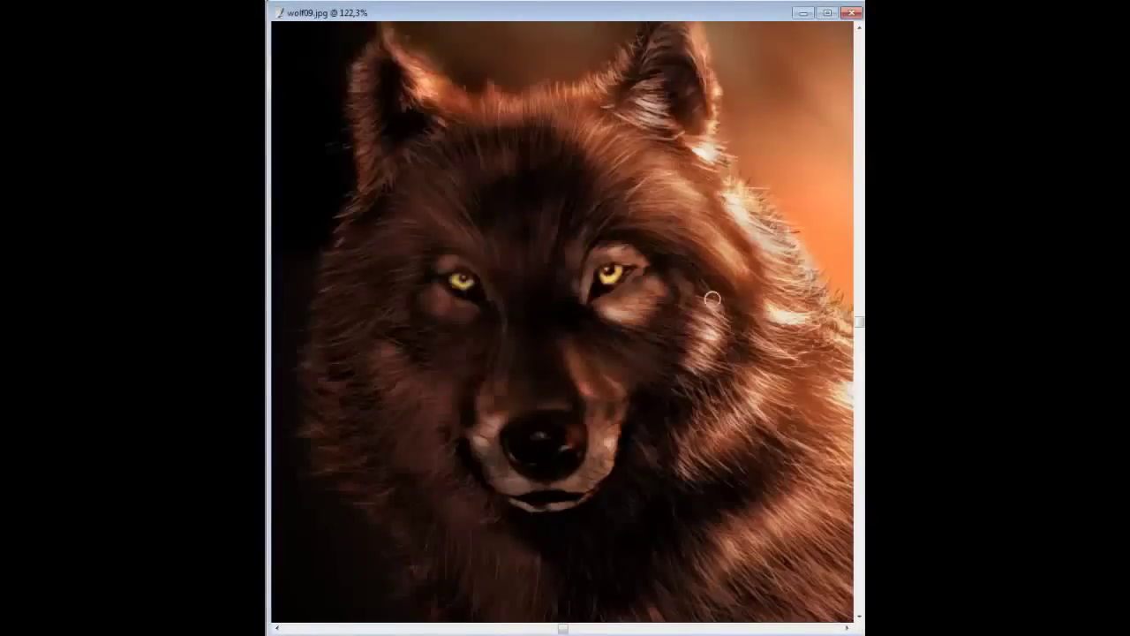
scroll(601, 424, down, 2)
scroll(566, 447, down, 1)
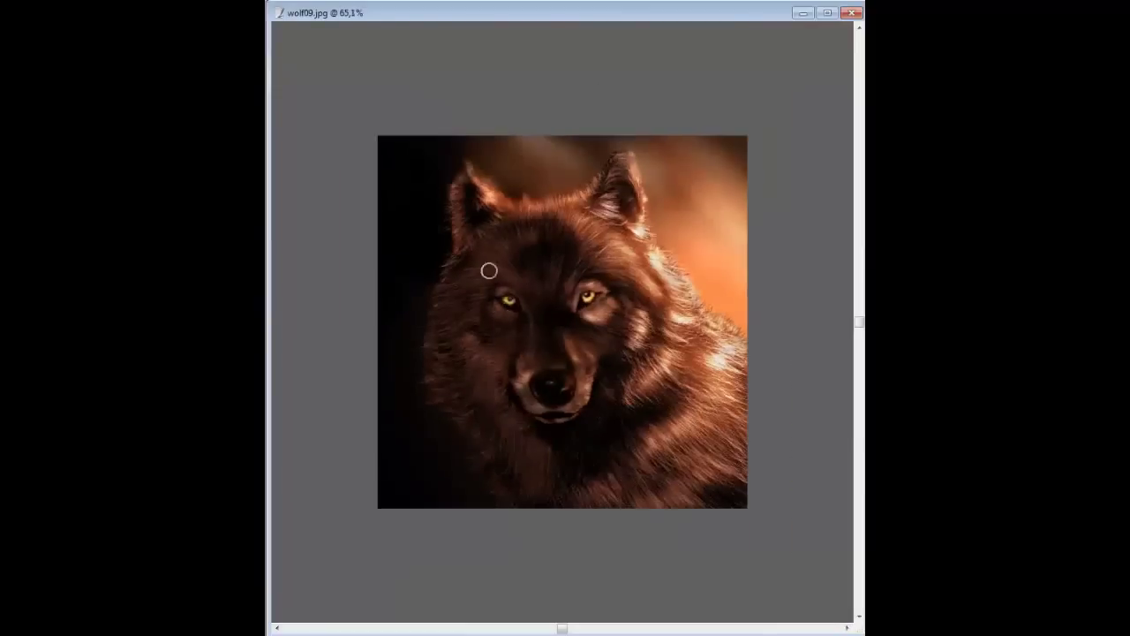
scroll(539, 482, up, 2)
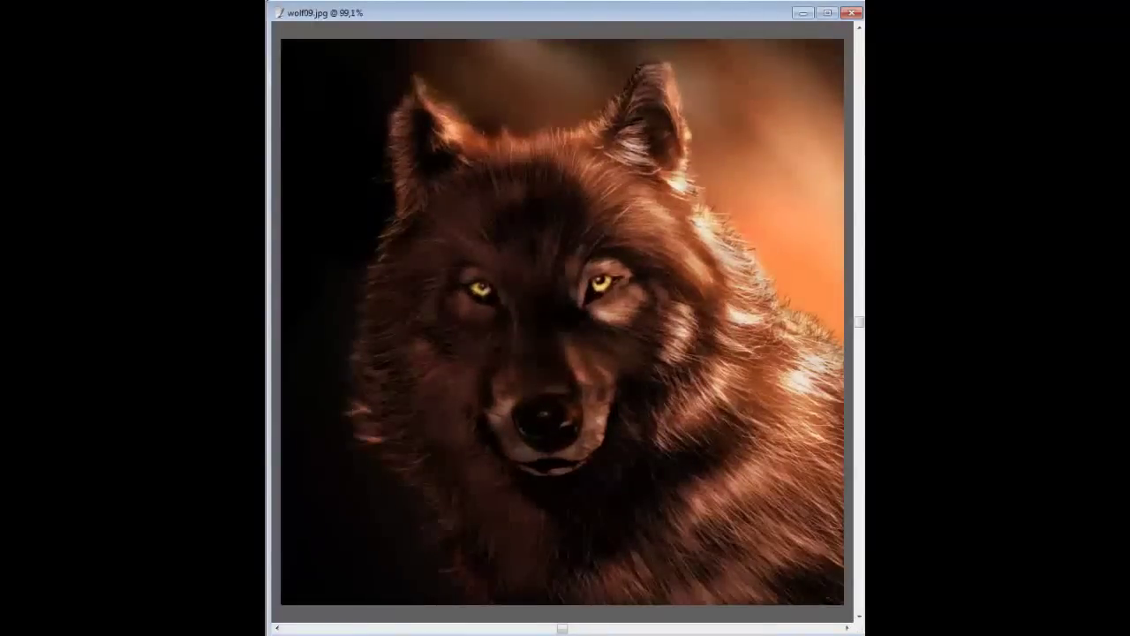
scroll(390, 189, down, 2)
scroll(512, 543, up, 3)
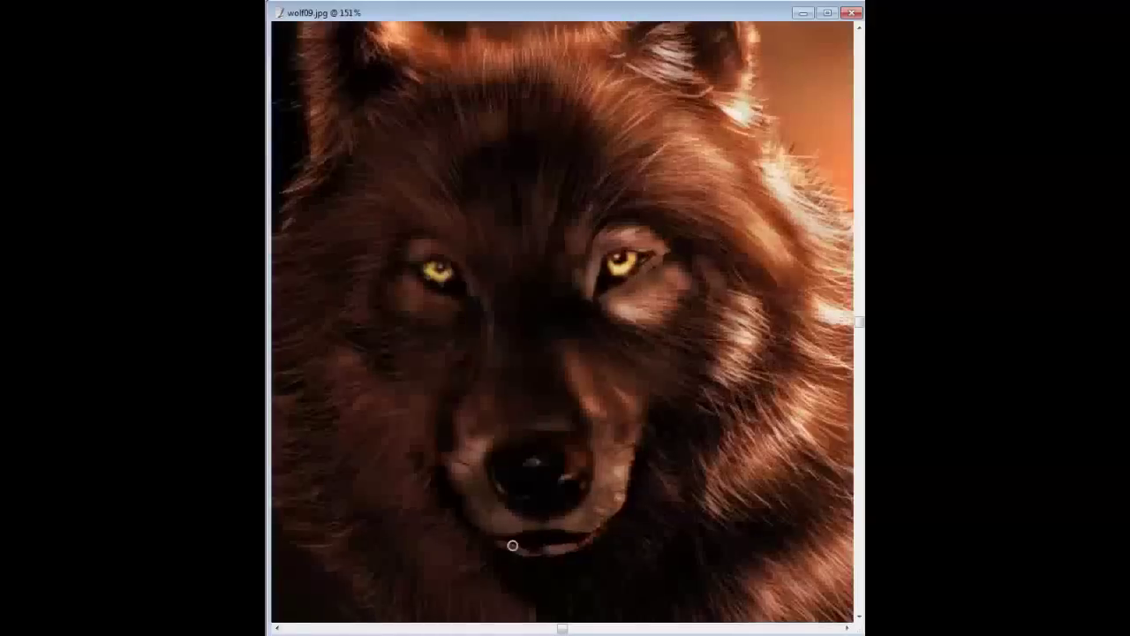
scroll(468, 163, down, 2)
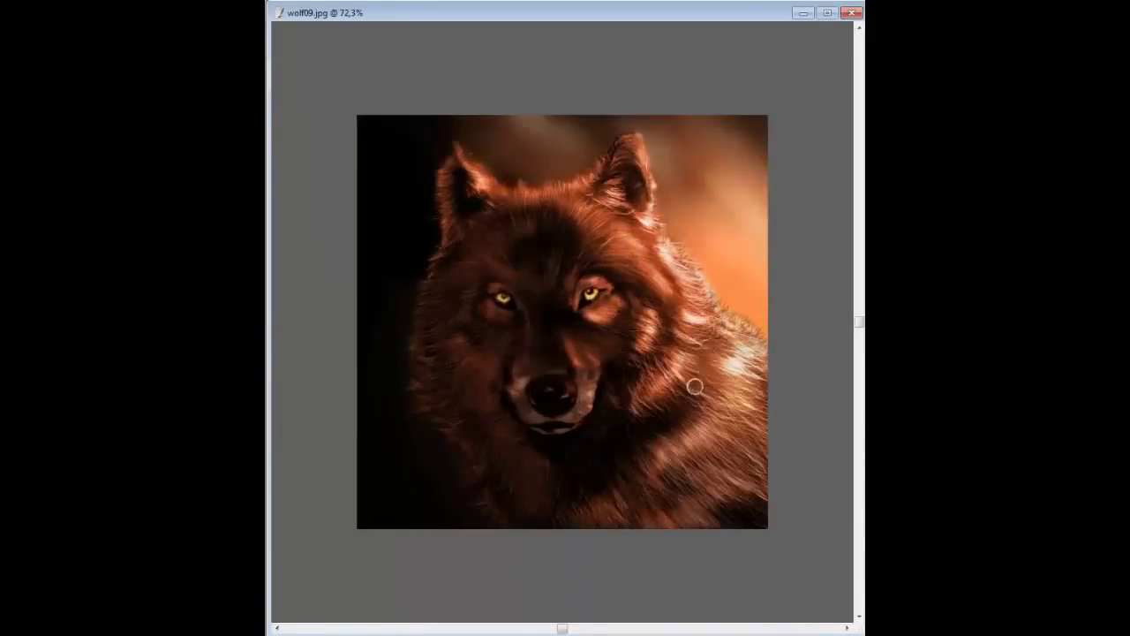
scroll(513, 428, up, 1)
scroll(653, 167, up, 1)
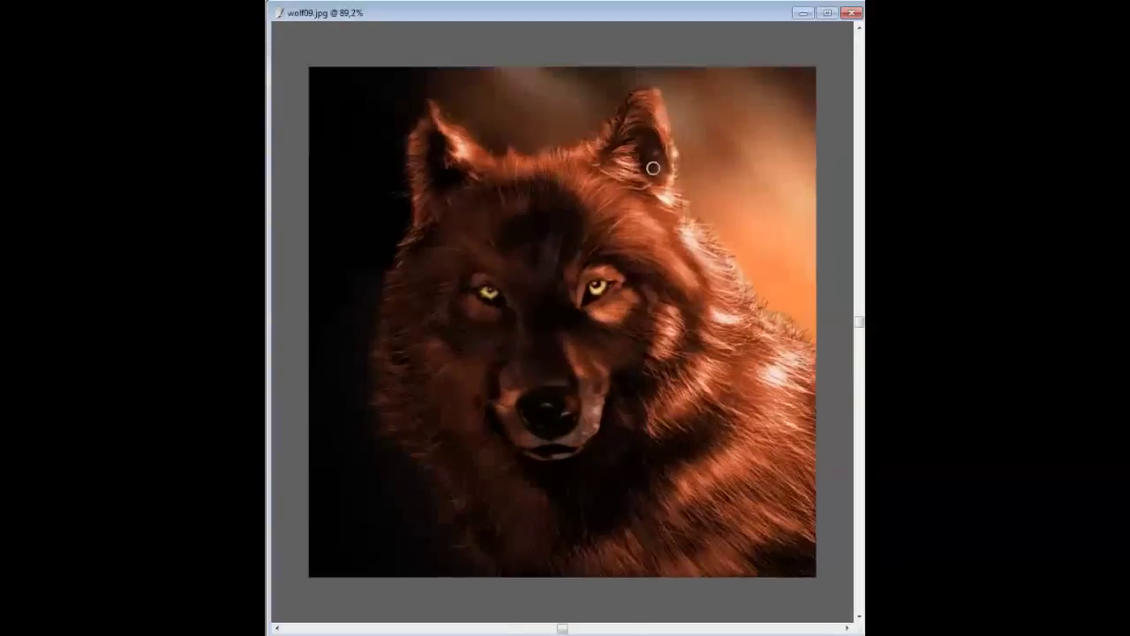
scroll(383, 373, down, 2)
scroll(542, 418, down, 1)
scroll(542, 418, up, 3)
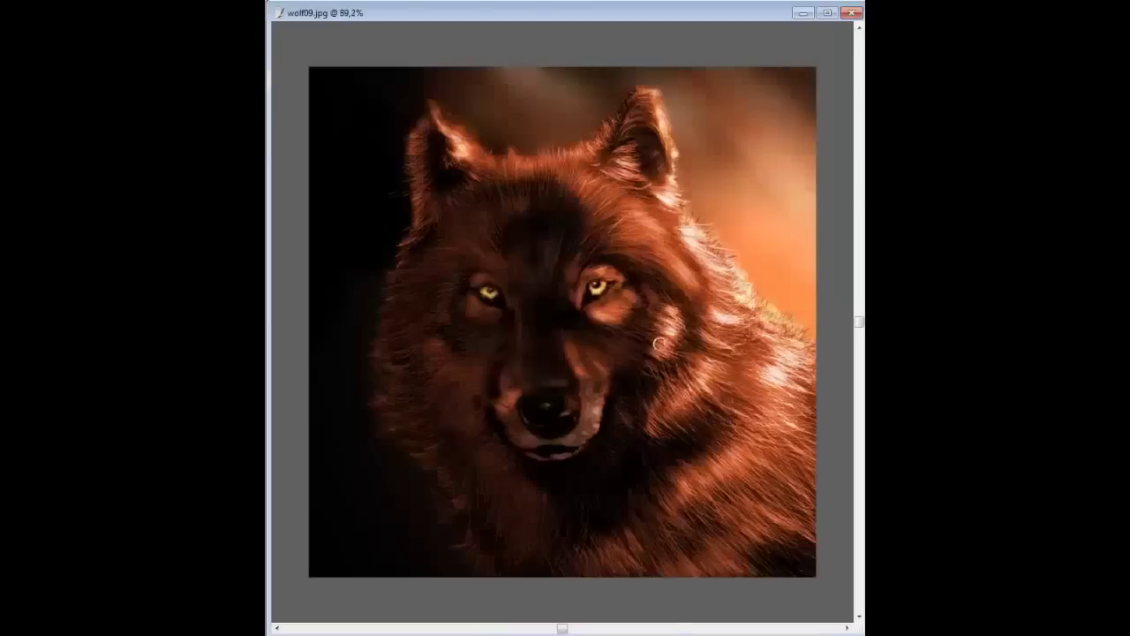
scroll(578, 383, down, 1)
scroll(578, 383, up, 1)
scroll(641, 414, up, 1)
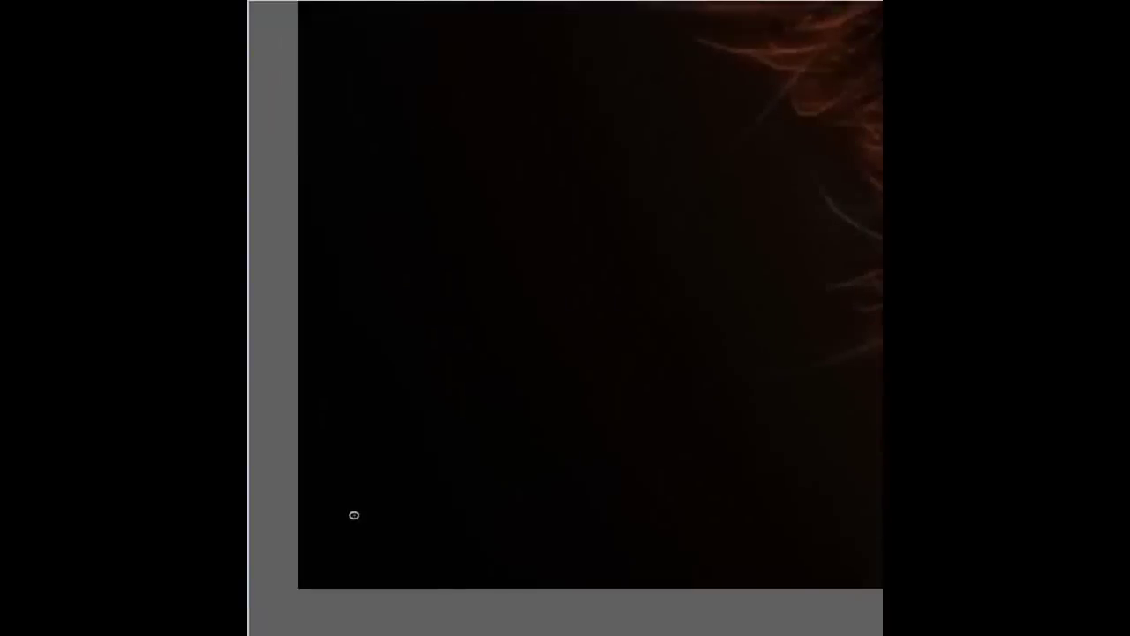
Write a gold signature with the year 2010 in the painting's bottom-left corner.
drag(353, 515, 422, 442)
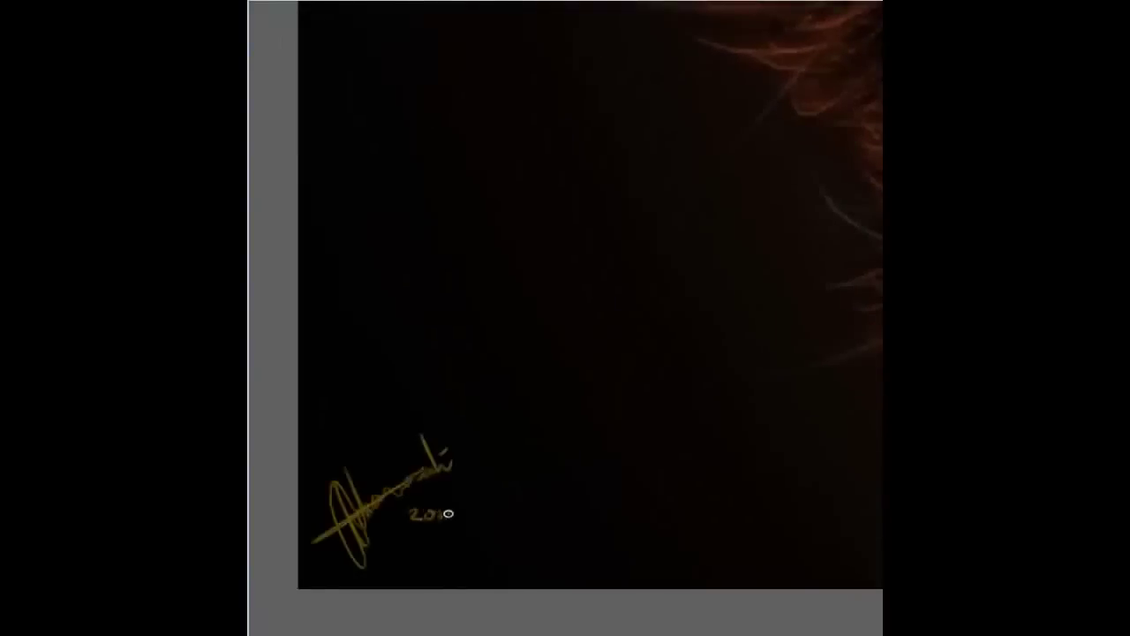